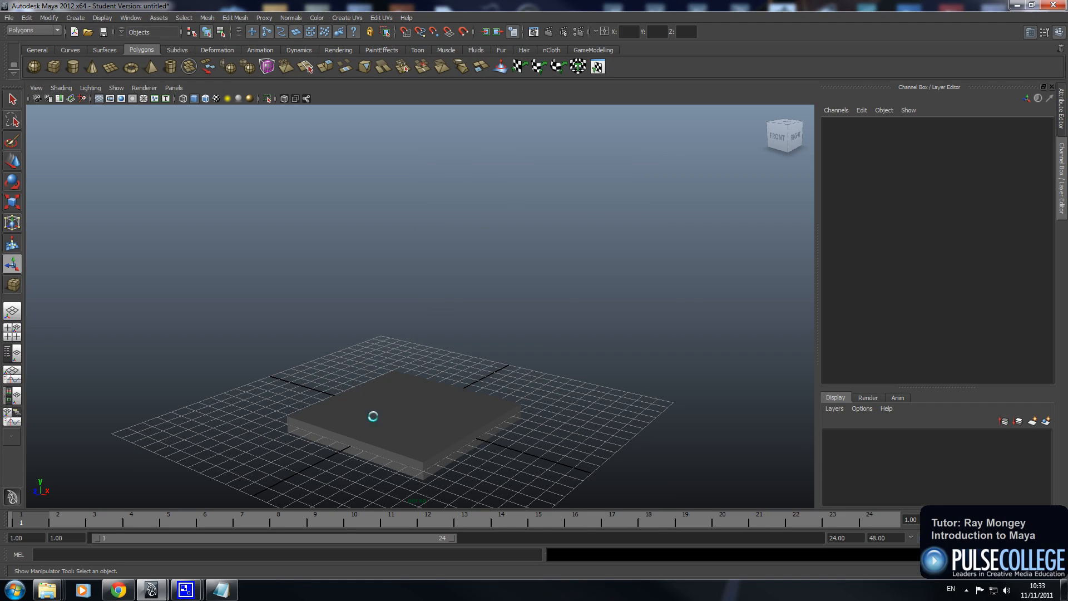
# Raise the slab above the grid along the Y axis and set its Translate Y to 9.
pyautogui.click(402, 404)
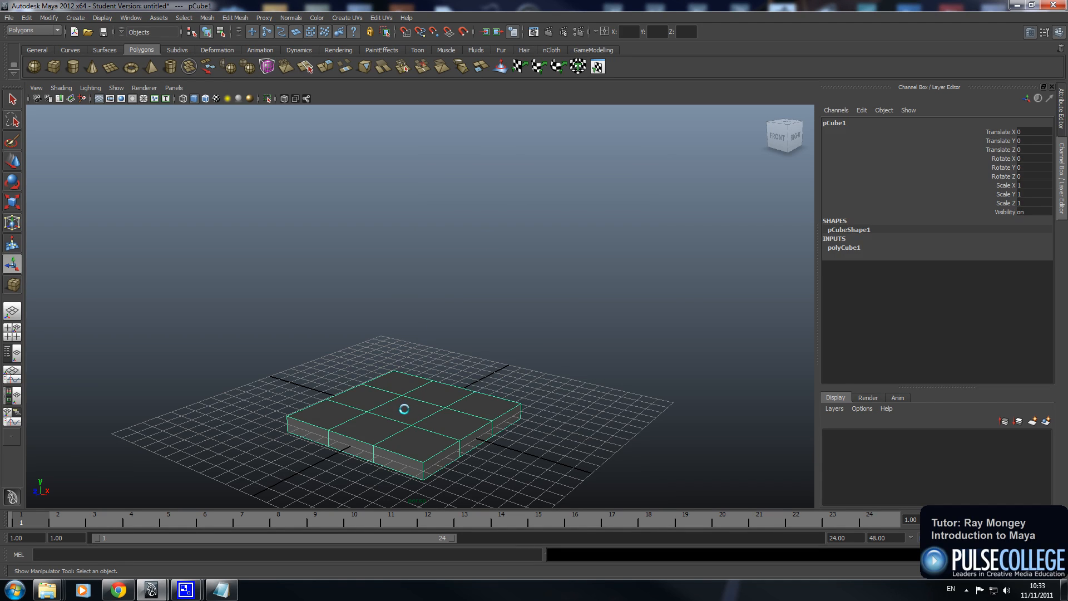
pyautogui.press('w')
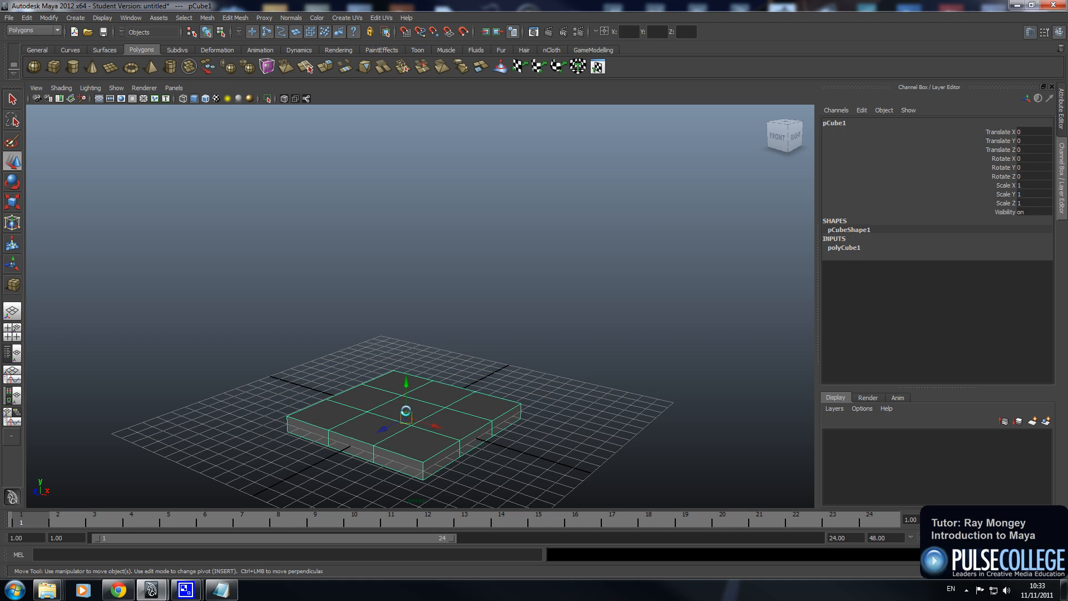
pyautogui.moveTo(408, 386); pyautogui.dragTo(416, 235)
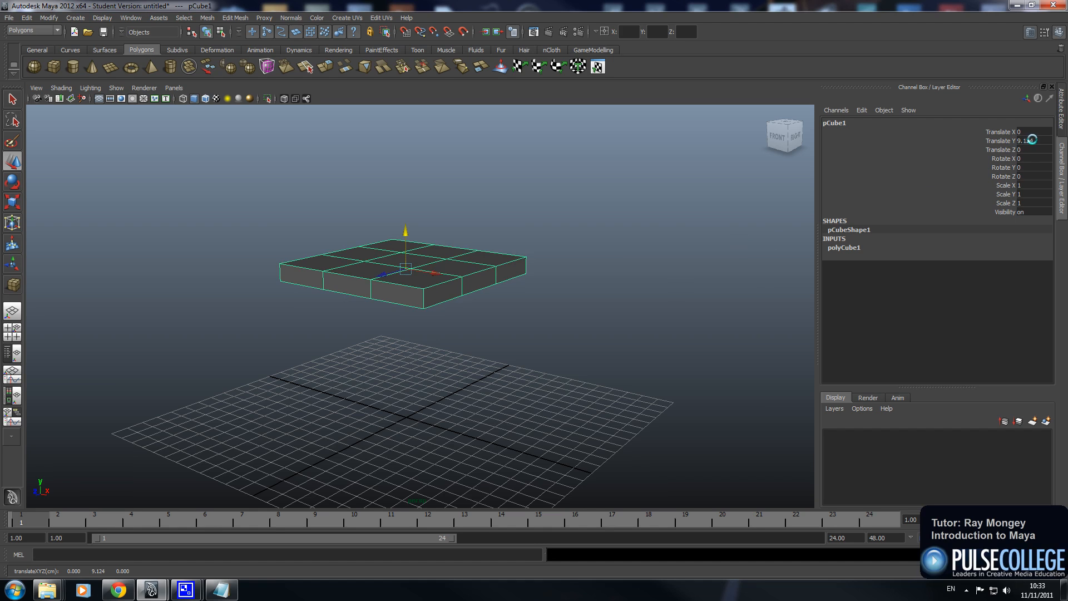
pyautogui.click(1034, 141)
pyautogui.write('9')
pyautogui.press('Return')
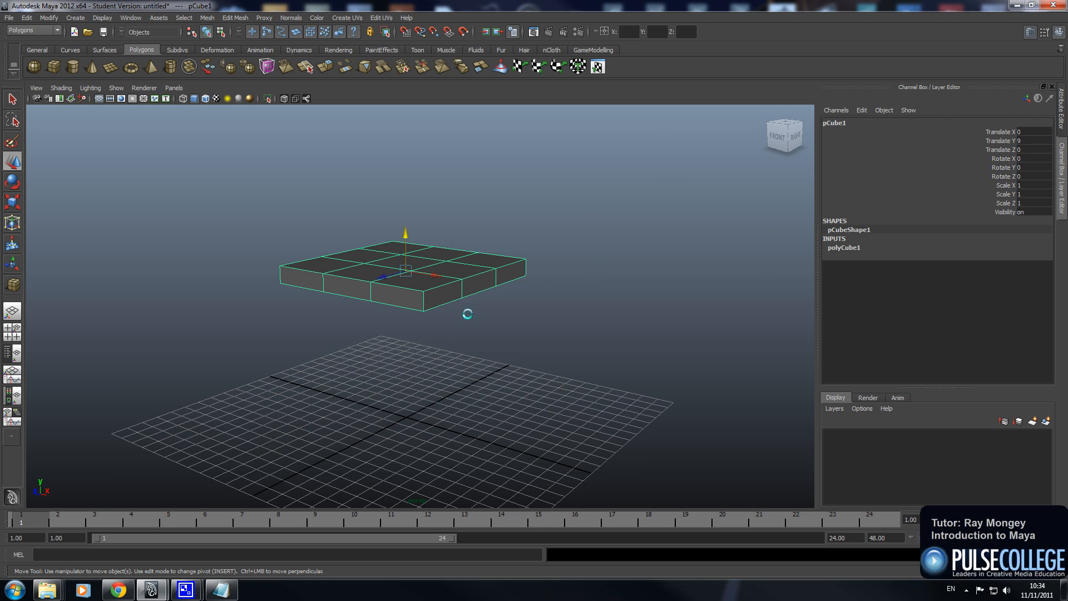
# Show the slab framed in all four views and switch it to vertex selection mode.
pyautogui.press('space')
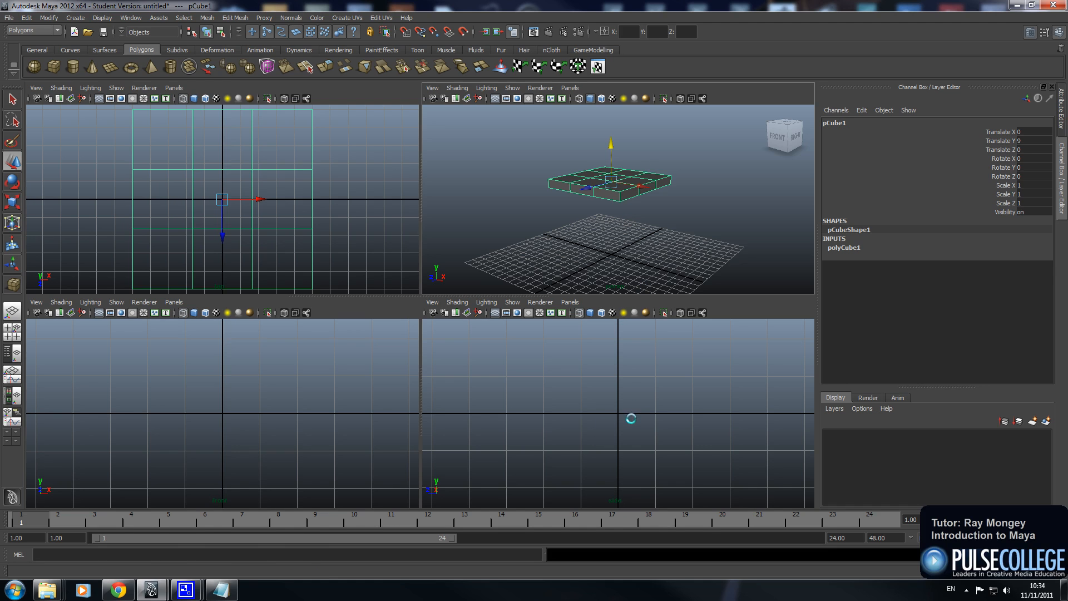
pyautogui.hotkey('shift', 'f')
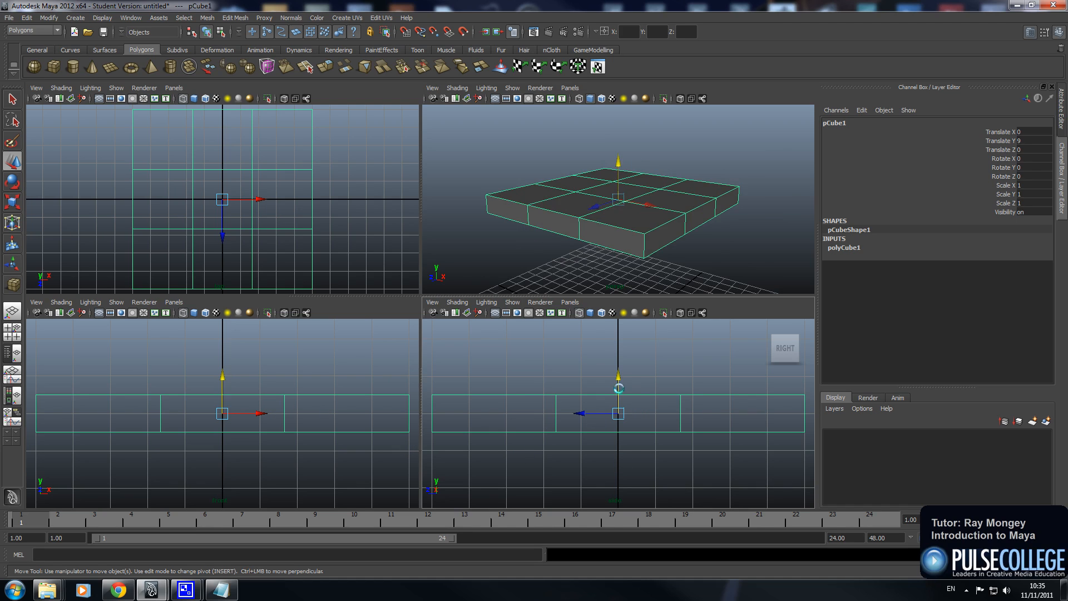
pyautogui.rightClick(617, 396)
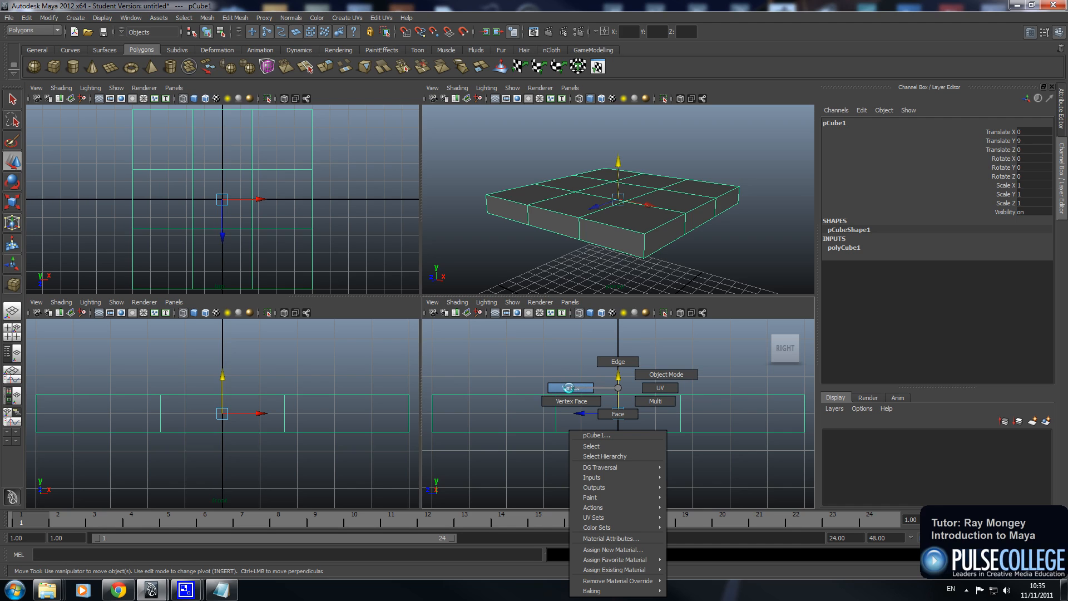
pyautogui.click(569, 388)
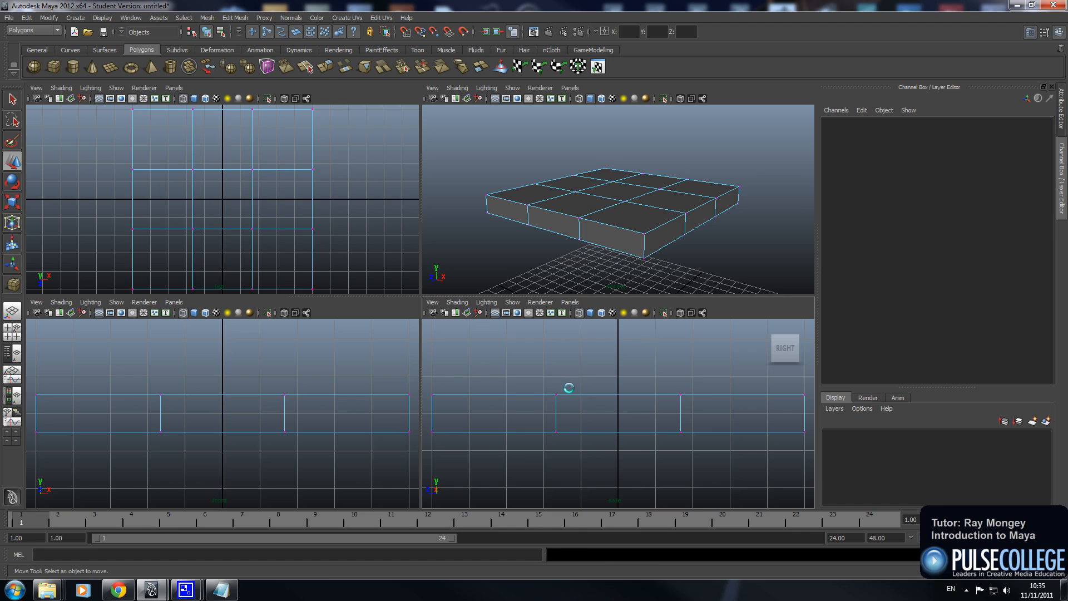
# Try to move one inner row of top vertices upward and toward the centre in the side view, and undo it.
pyautogui.moveTo(533, 374); pyautogui.dragTo(583, 414)
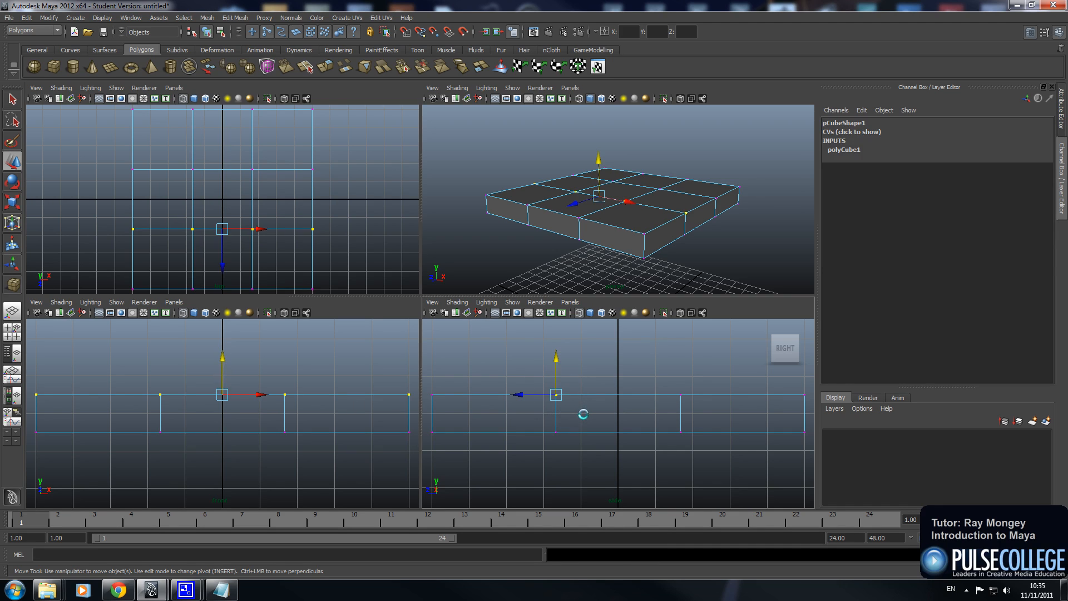
pyautogui.moveTo(557, 367)
pyautogui.mouseDown()
pyautogui.moveTo(540, 343)
pyautogui.moveTo(440, 354)
pyautogui.moveTo(562, 356)
pyautogui.mouseUp()
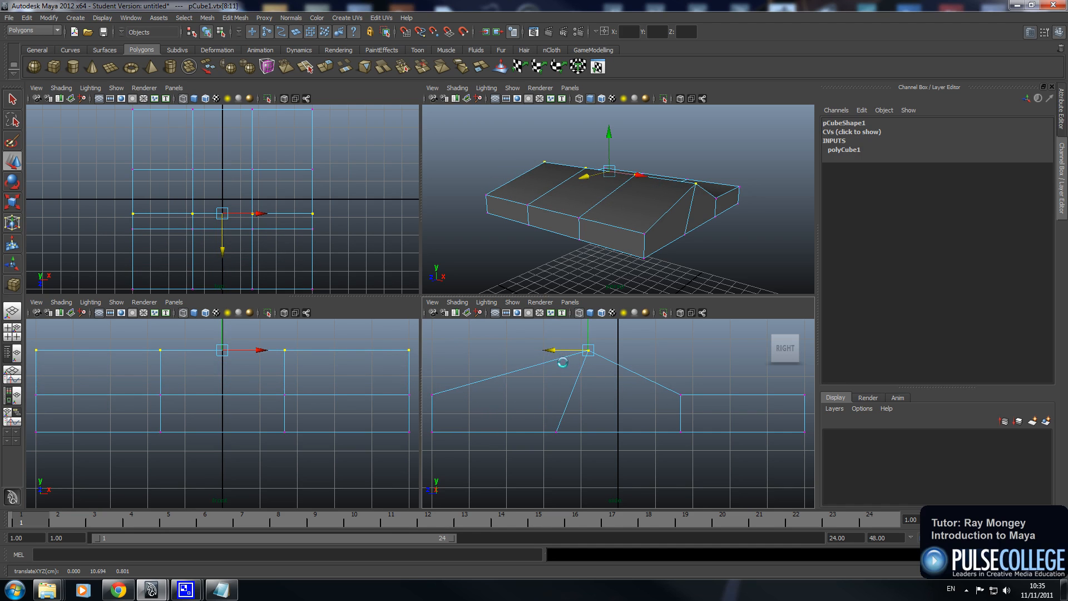
pyautogui.hotkey('ctrl', 'z')
pyautogui.hotkey('ctrl', 'z')
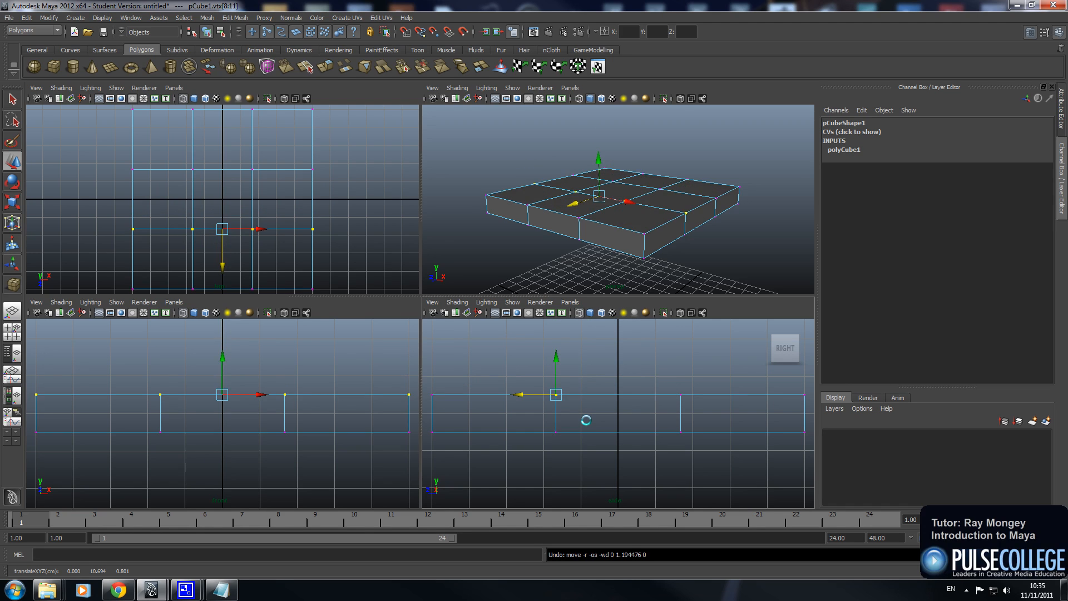
# Scale both inner vertex rows in the side view outward along Z until they sit close to the slab's outer edges.
pyautogui.moveTo(528, 364); pyautogui.dragTo(702, 460)
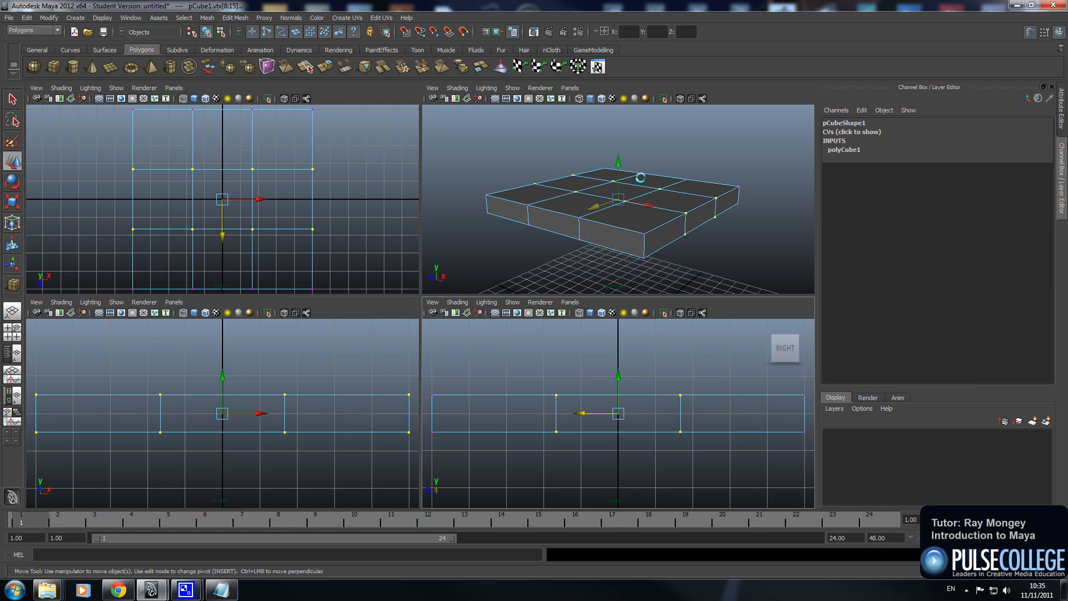
pyautogui.keyDown('alt'); pyautogui.moveTo(731, 229); pyautogui.dragTo(669, 238); pyautogui.keyUp('alt')
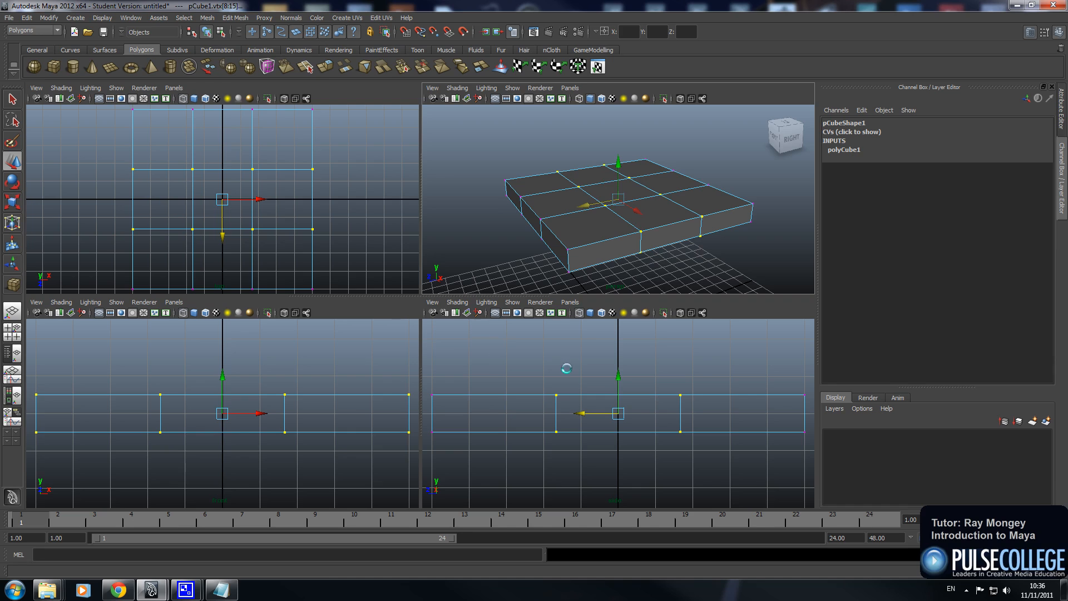
pyautogui.press('r')
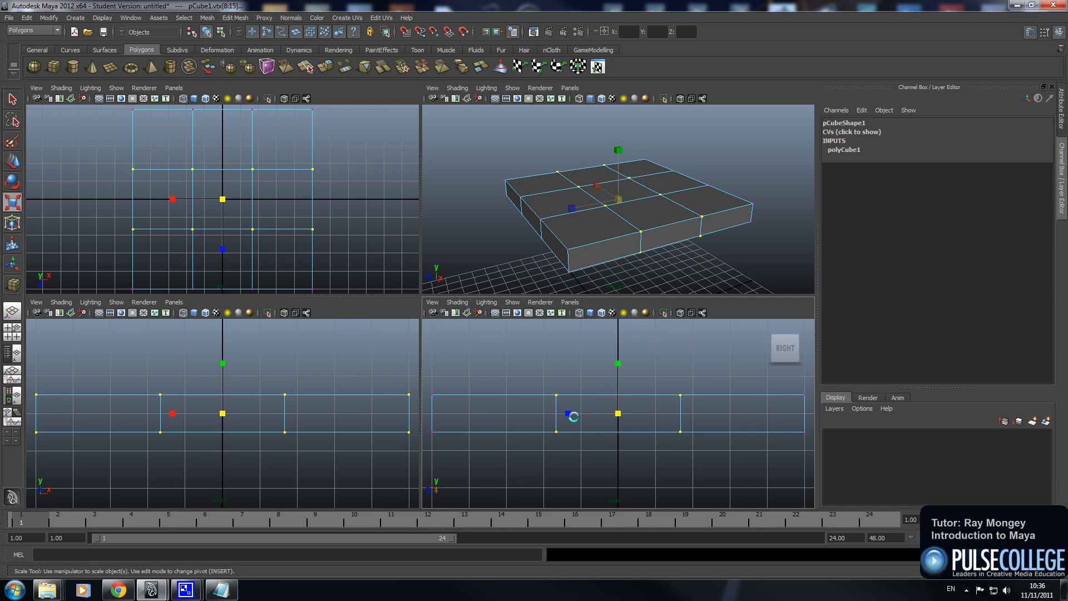
pyautogui.moveTo(567, 413); pyautogui.dragTo(489, 411)
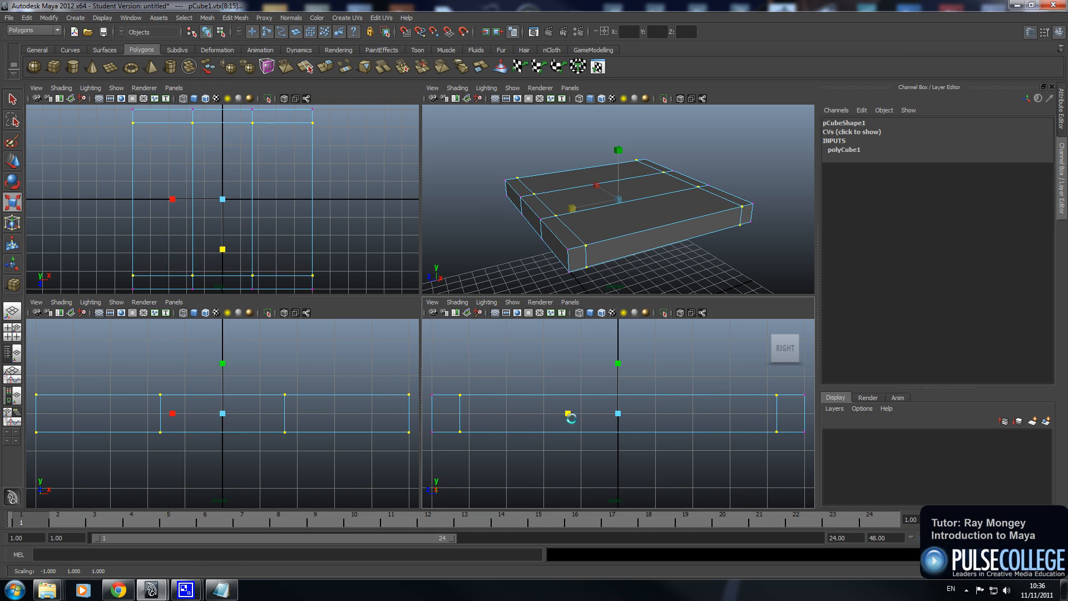
pyautogui.moveTo(567, 415); pyautogui.dragTo(569, 415)
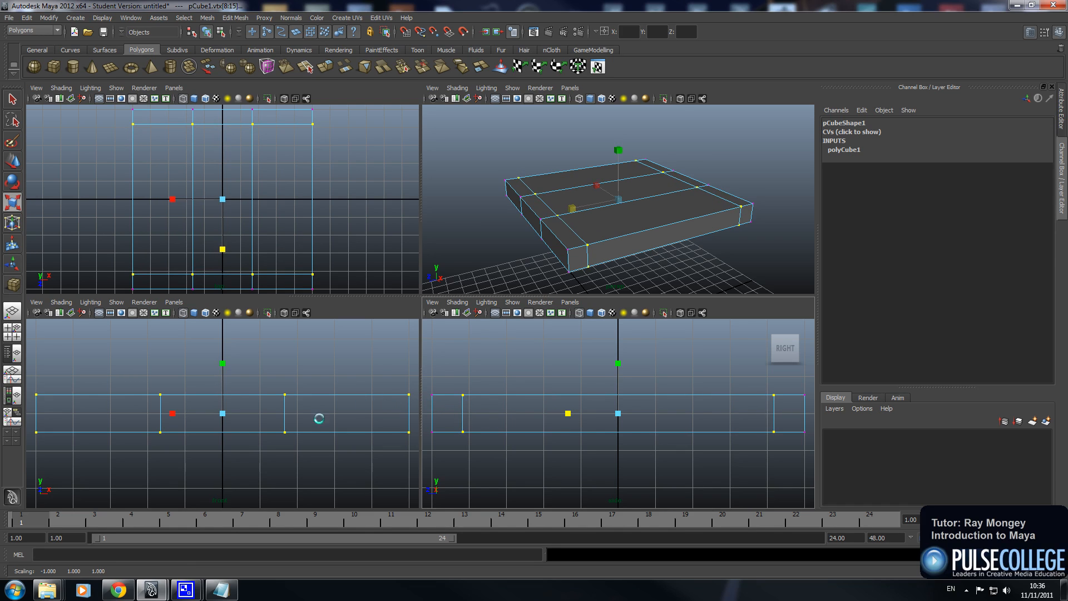
# Select the vertices of the two inner columns in the front view, top and bottom included.
pyautogui.moveTo(139, 364); pyautogui.dragTo(307, 465)
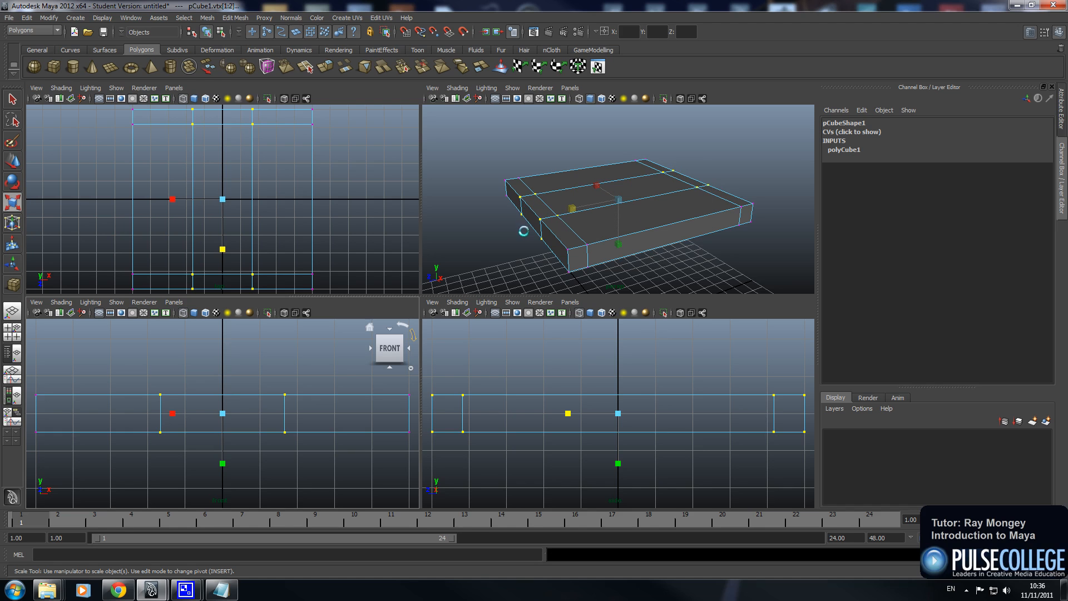
pyautogui.keyDown('alt'); pyautogui.moveTo(558, 224); pyautogui.dragTo(545, 247); pyautogui.keyUp('alt')
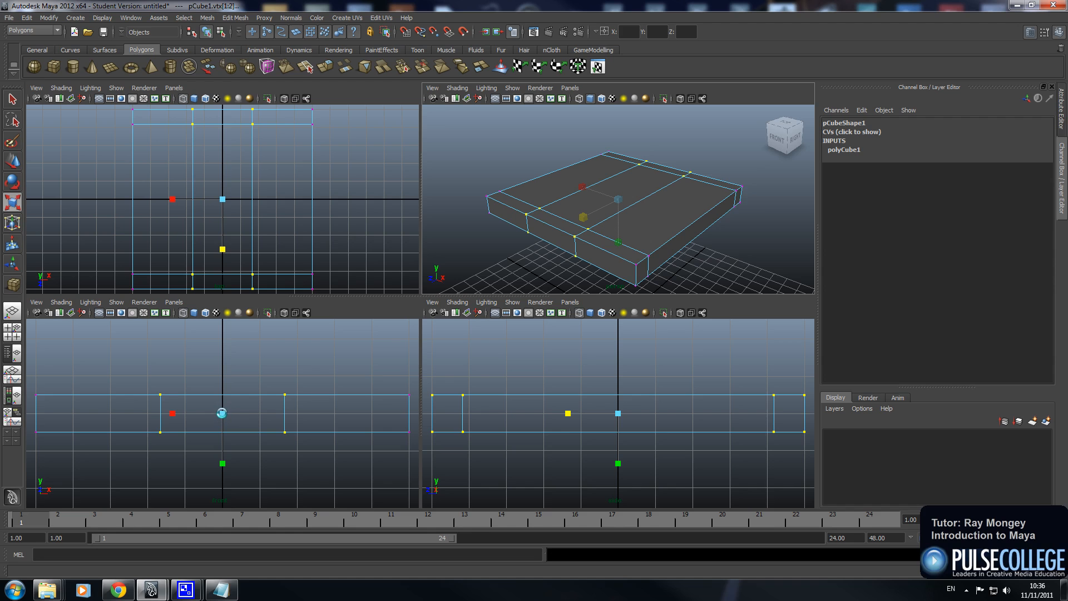
# Try to scale the selected inner columns uniformly and then along Y, undoing both changes.
pyautogui.moveTo(223, 414); pyautogui.dragTo(362, 308)
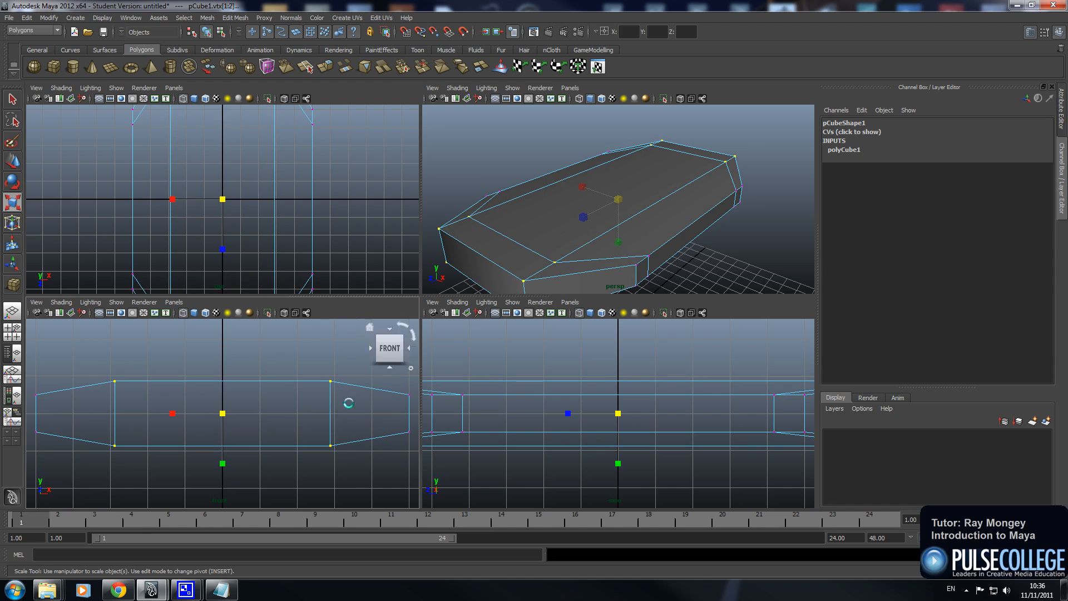
pyautogui.hotkey('ctrl', 'z')
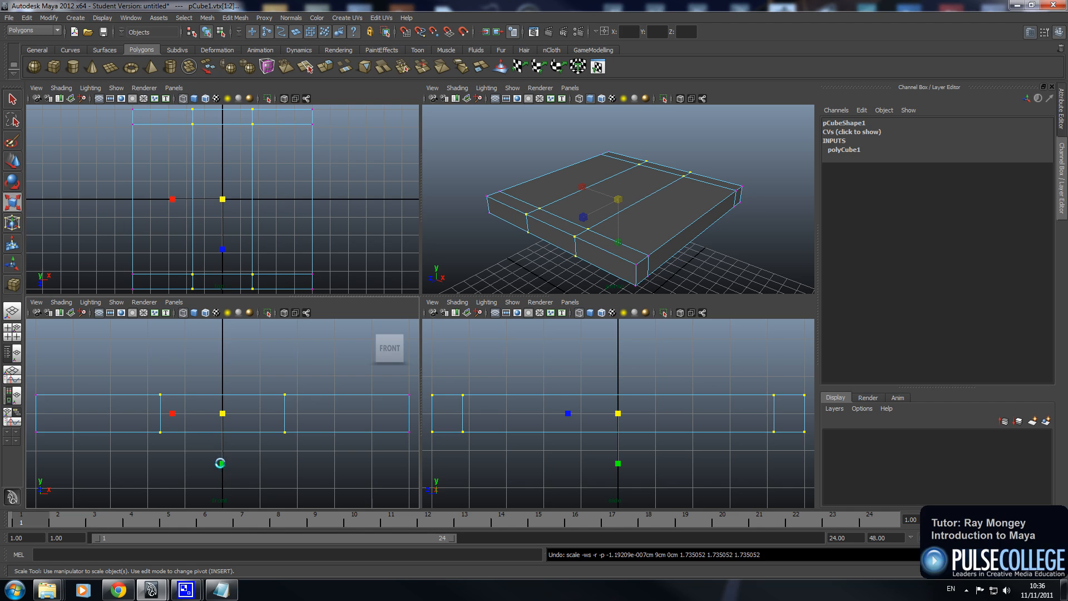
pyautogui.moveTo(222, 463)
pyautogui.mouseDown()
pyautogui.moveTo(216, 489)
pyautogui.moveTo(234, 401)
pyautogui.moveTo(224, 474)
pyautogui.moveTo(232, 401)
pyautogui.moveTo(219, 460)
pyautogui.moveTo(220, 410)
pyautogui.moveTo(195, 493)
pyautogui.moveTo(203, 432)
pyautogui.moveTo(205, 468)
pyautogui.mouseUp()
pyautogui.hotkey('ctrl', 'z')
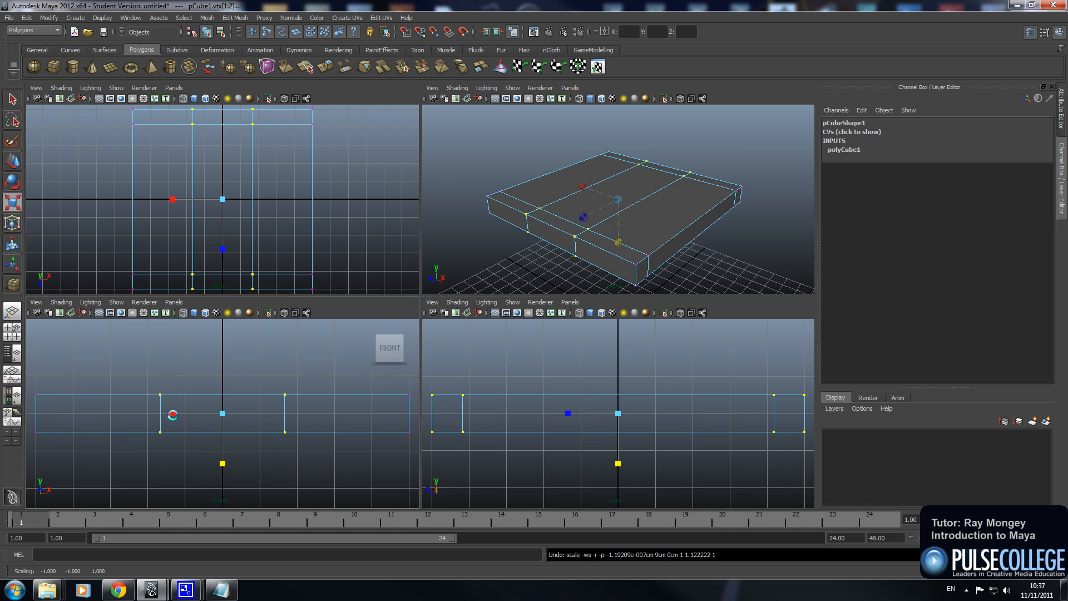
# Scale the selected inner columns outward along X until they sit close to the slab's outer edges.
pyautogui.moveTo(172, 413); pyautogui.dragTo(162, 413)
pyautogui.moveTo(124, 412); pyautogui.dragTo(92, 410)
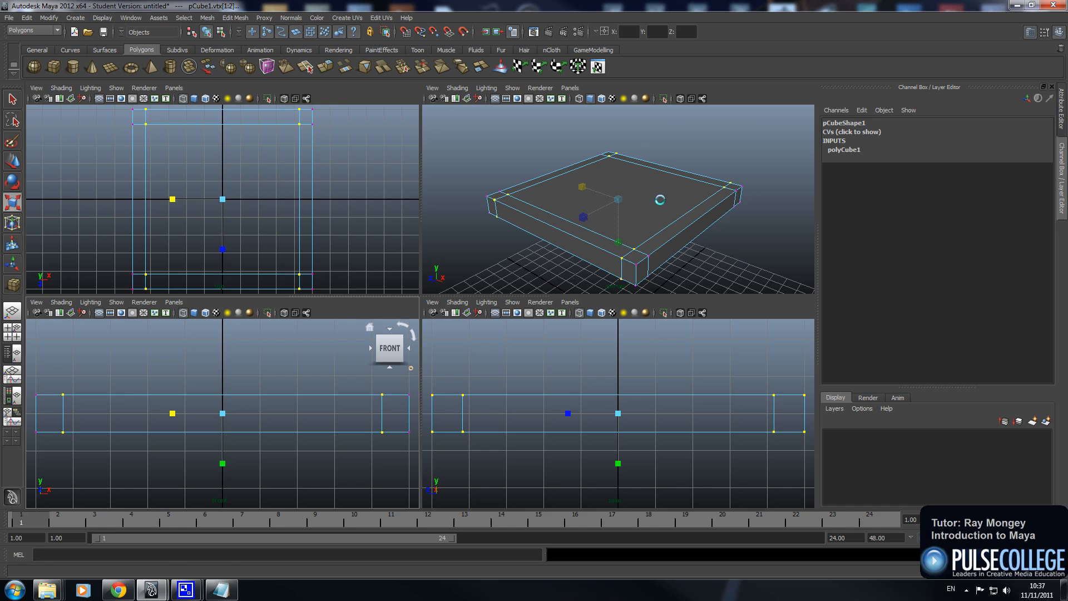
# Return to the single perspective view, switch the slab back to object mode and select it as a whole.
pyautogui.press('space')
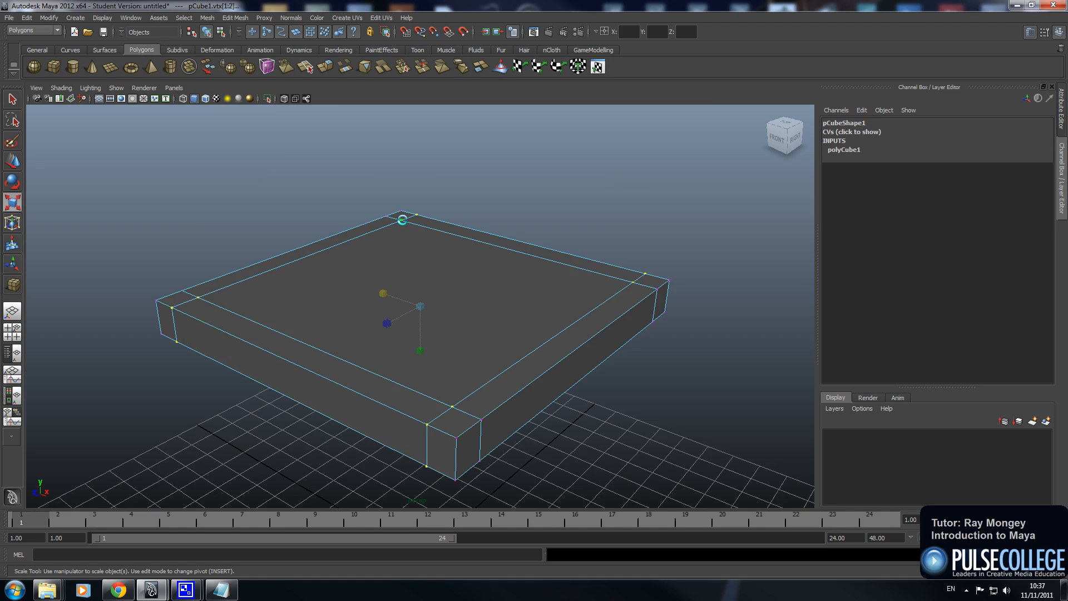
pyautogui.rightClick(402, 219)
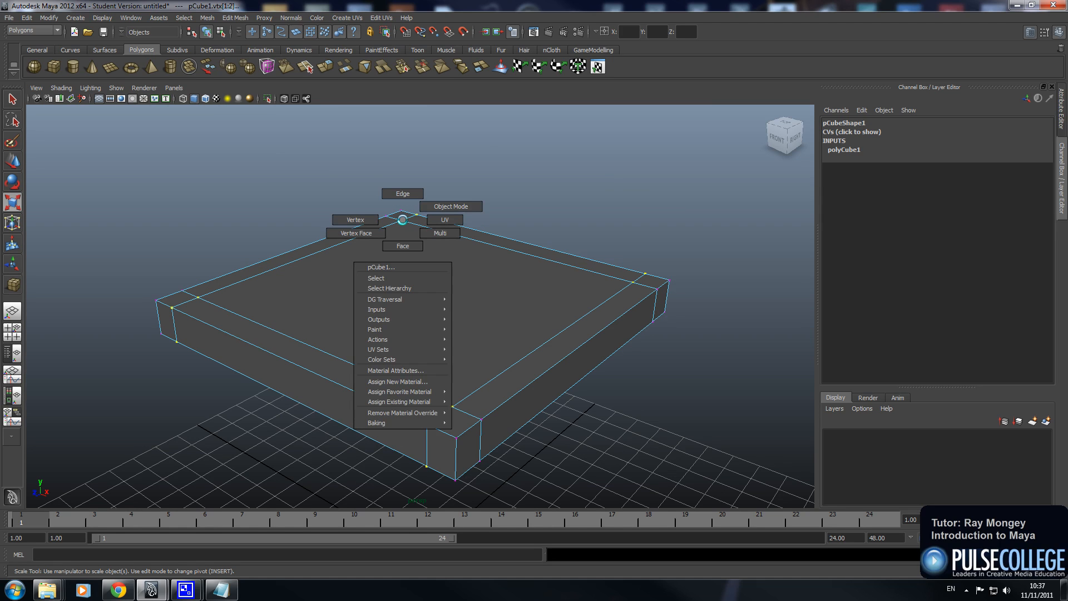
pyautogui.click(452, 207)
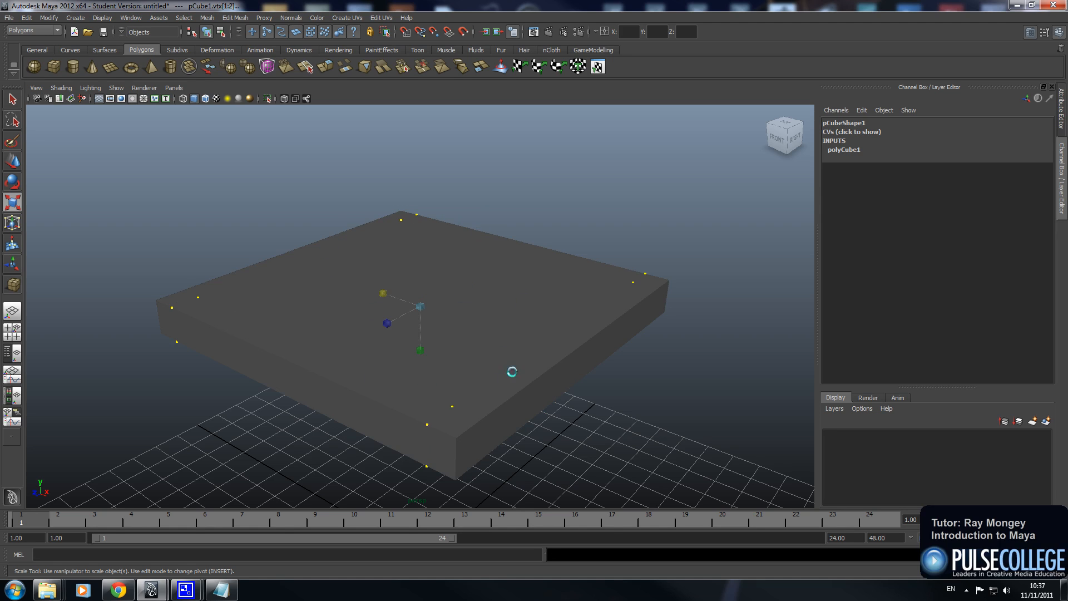
pyautogui.click(535, 334)
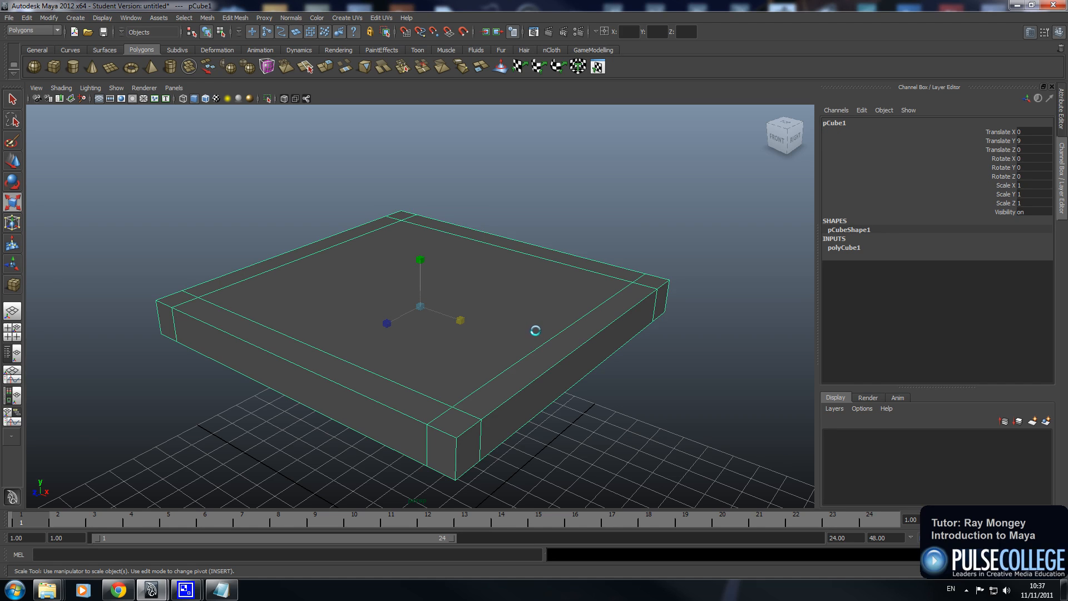
# Switch the slab to face selection mode and select the four small corner faces on its underside.
pyautogui.keyDown('alt'); pyautogui.moveTo(533, 327); pyautogui.dragTo(551, 150, button='right'); pyautogui.keyUp('alt')
pyautogui.keyDown('alt'); pyautogui.moveTo(546, 423); pyautogui.dragTo(522, 350, button='right'); pyautogui.keyUp('alt')
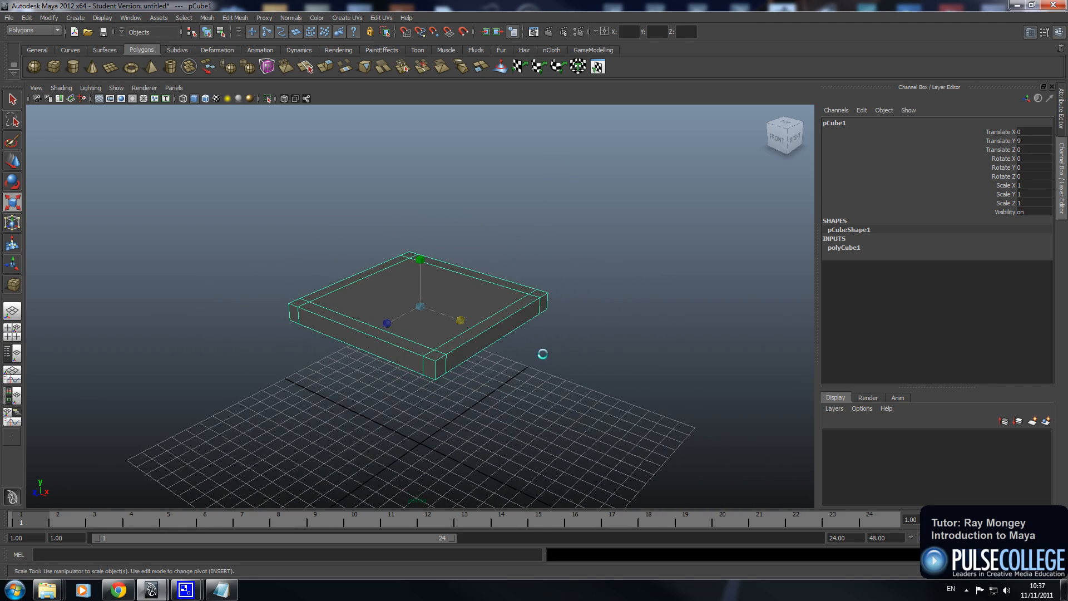
pyautogui.scroll(3, 543, 353)
pyautogui.scroll(-4, 543, 353)
pyautogui.scroll(4, 543, 353)
pyautogui.scroll(-1, 543, 354)
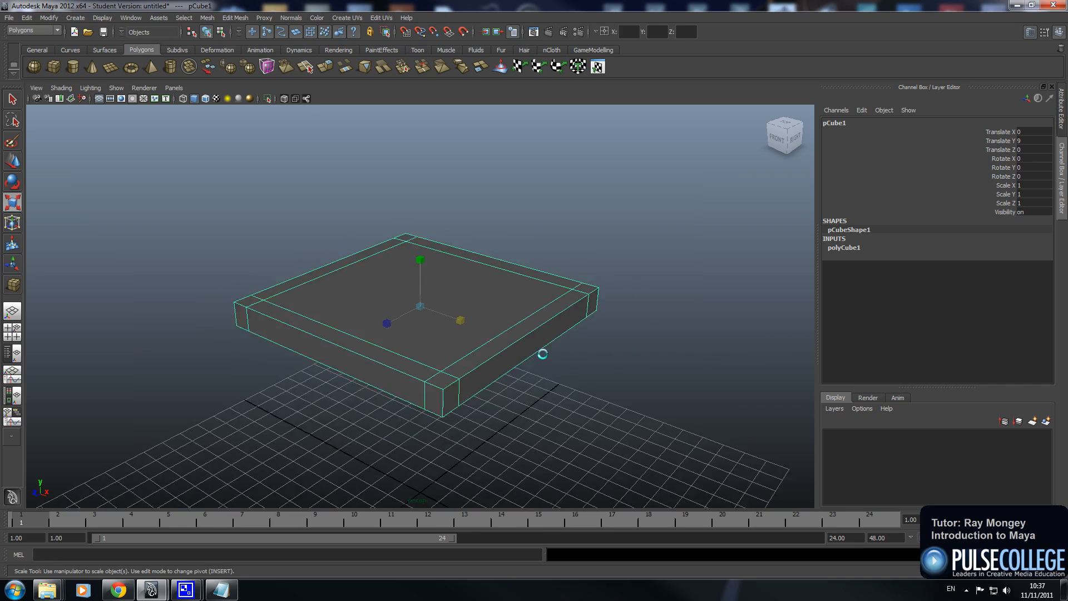
pyautogui.scroll(-2, 542, 354)
pyautogui.keyDown('alt'); pyautogui.moveTo(517, 419); pyautogui.dragTo(522, 374); pyautogui.keyUp('alt')
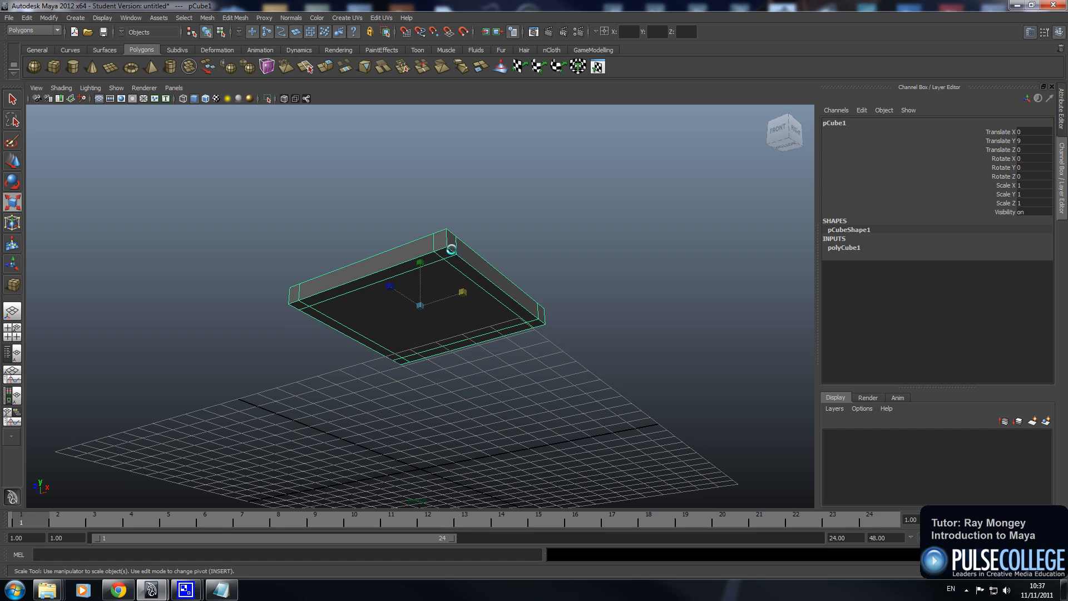
pyautogui.moveTo(449, 276); pyautogui.dragTo(448, 295, button='right')
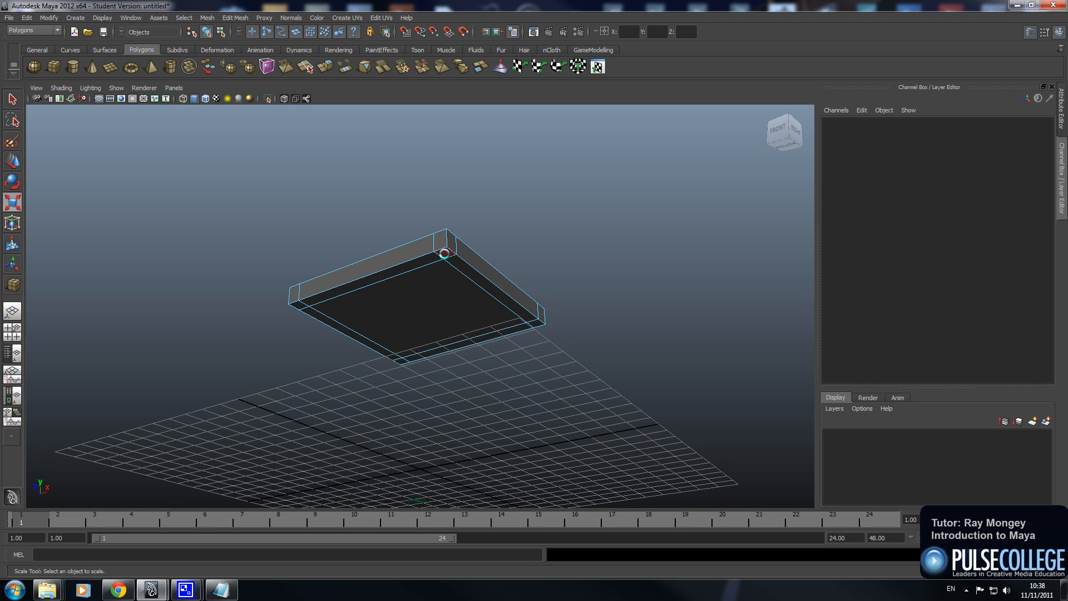
pyautogui.click(446, 253)
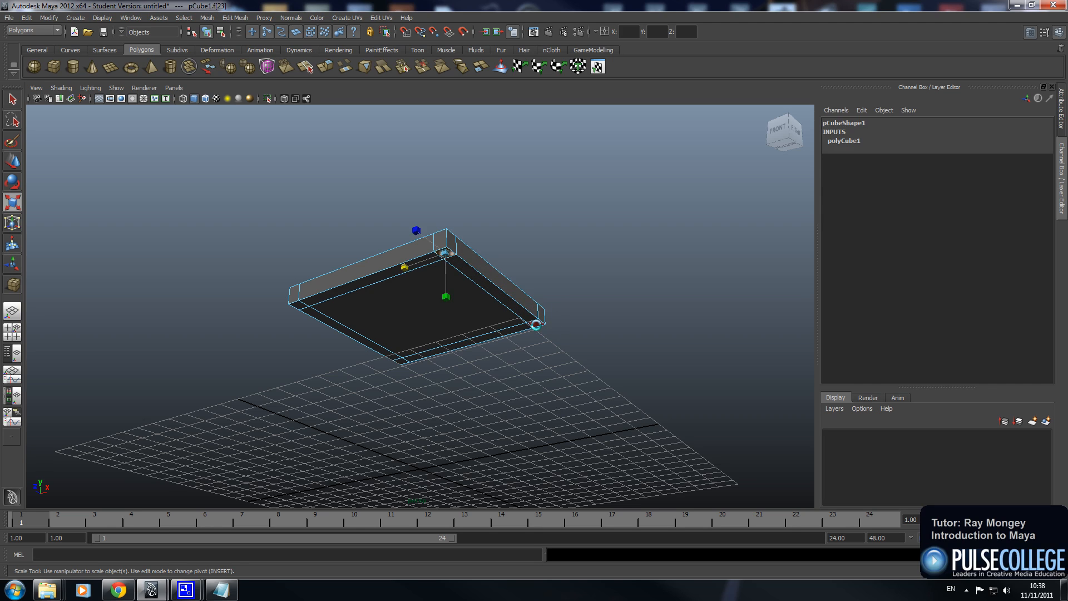
pyautogui.keyDown('shift'); pyautogui.click(535, 324); pyautogui.keyUp('shift')
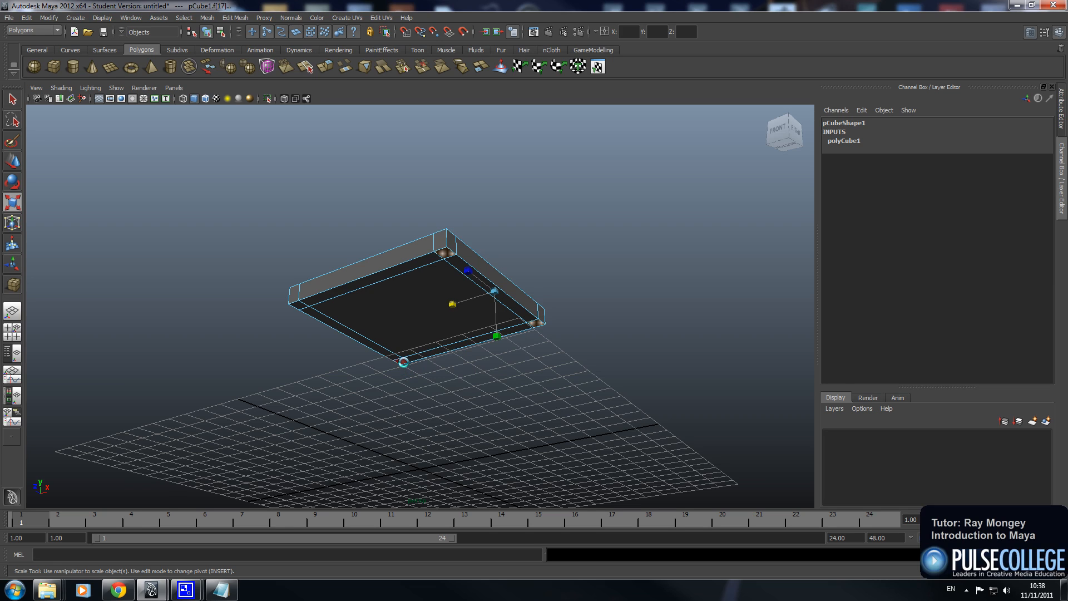
pyautogui.keyDown('shift'); pyautogui.click(403, 361); pyautogui.keyUp('shift')
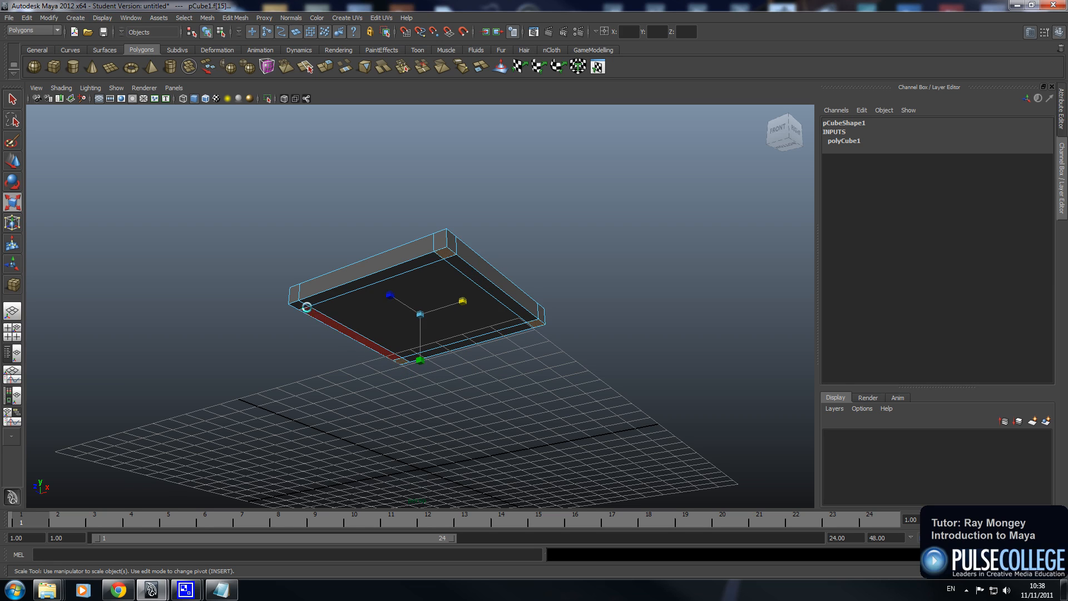
pyautogui.keyDown('shift'); pyautogui.click(298, 306); pyautogui.keyUp('shift')
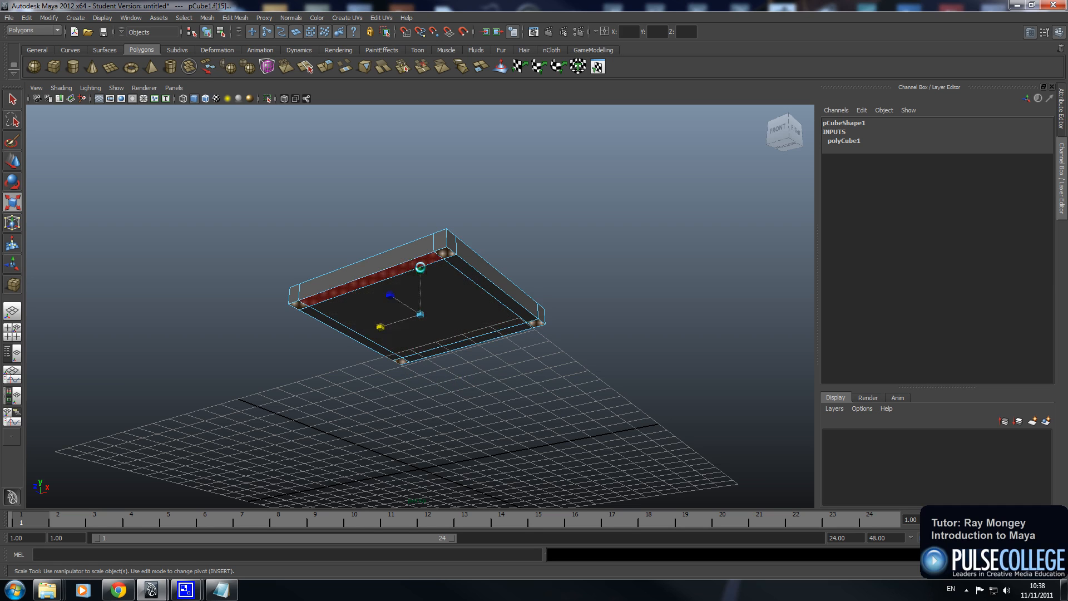
pyautogui.moveTo(420, 317); pyautogui.dragTo(401, 298)
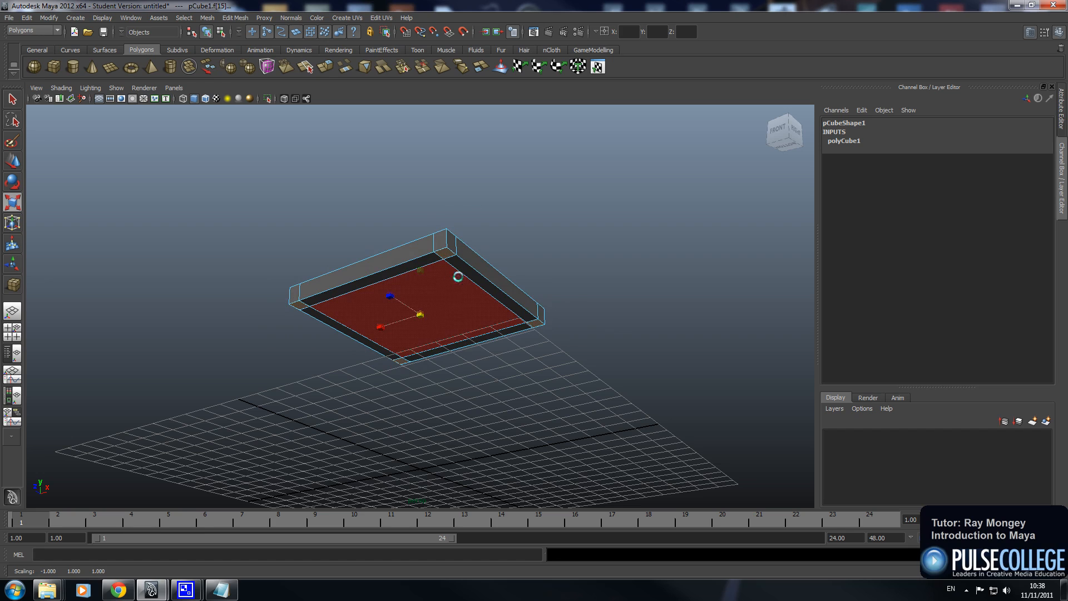
# Undo the last scale and extrude the slab's four underside corner faces down about 6.56 units to form the legs.
pyautogui.hotkey('ctrl', 'z')
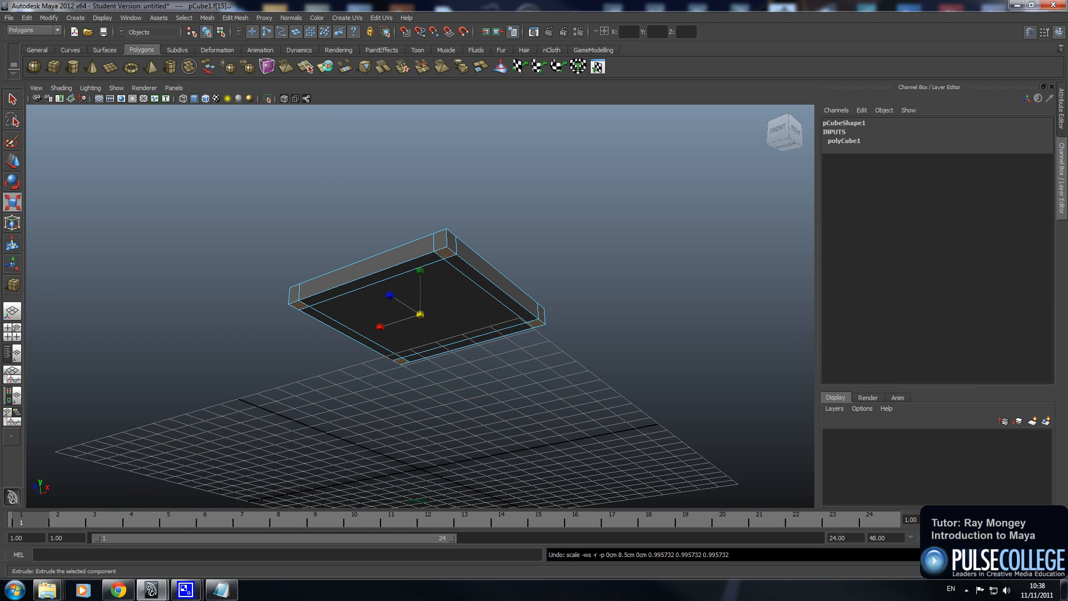
pyautogui.click(231, 17)
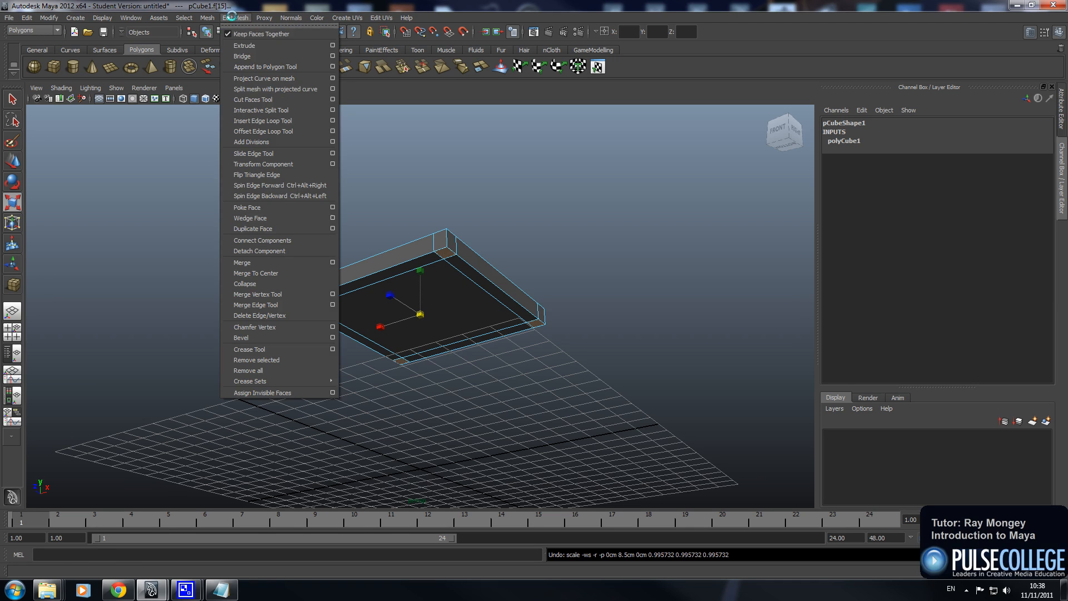
pyautogui.click(266, 45)
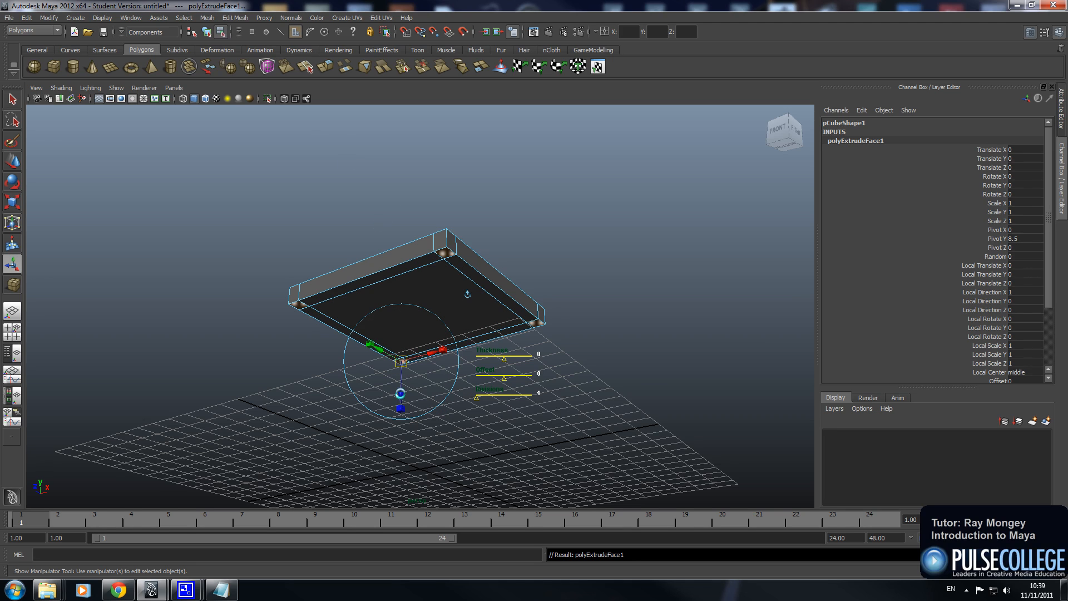
pyautogui.moveTo(467, 294); pyautogui.dragTo(465, 399, button='middle')
pyautogui.moveTo(389, 506); pyautogui.dragTo(393, 498, button='middle')
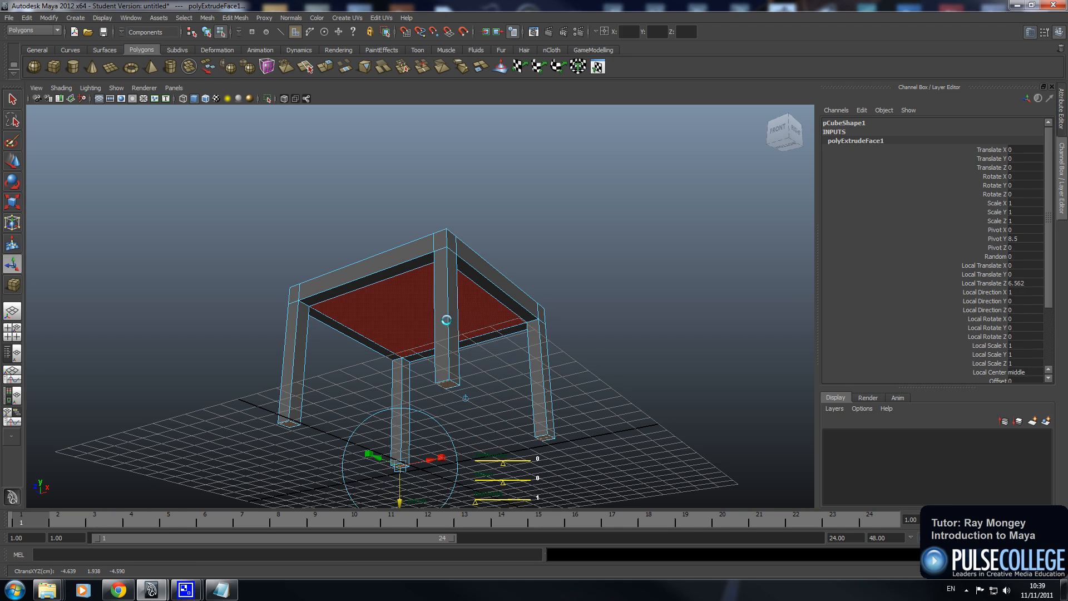
pyautogui.keyDown('alt'); pyautogui.moveTo(428, 309); pyautogui.dragTo(452, 331); pyautogui.keyUp('alt')
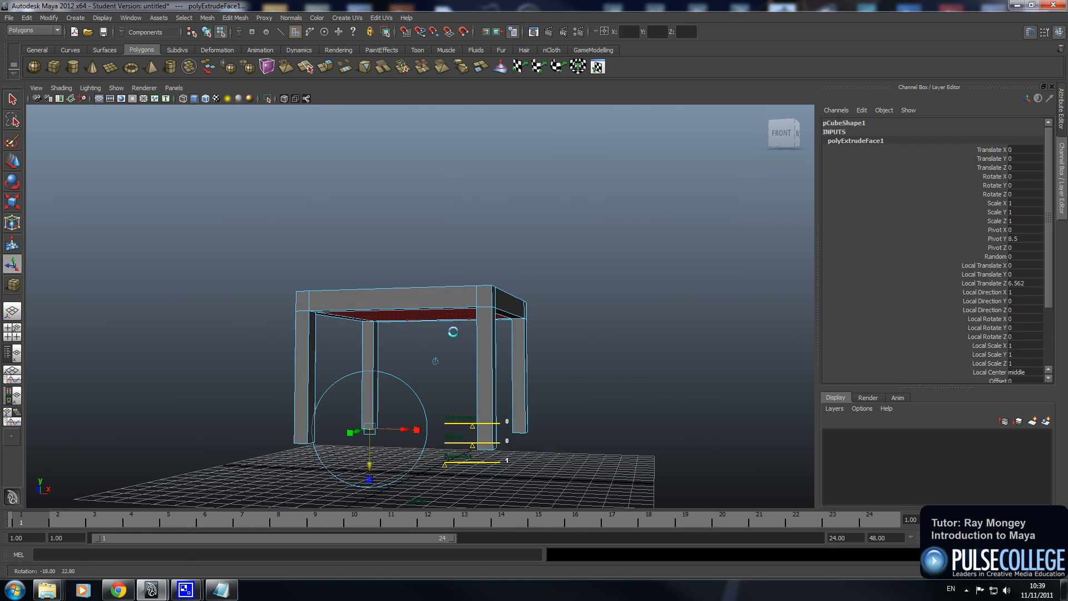
pyautogui.keyDown('alt'); pyautogui.moveTo(421, 443); pyautogui.dragTo(481, 374); pyautogui.keyUp('alt')
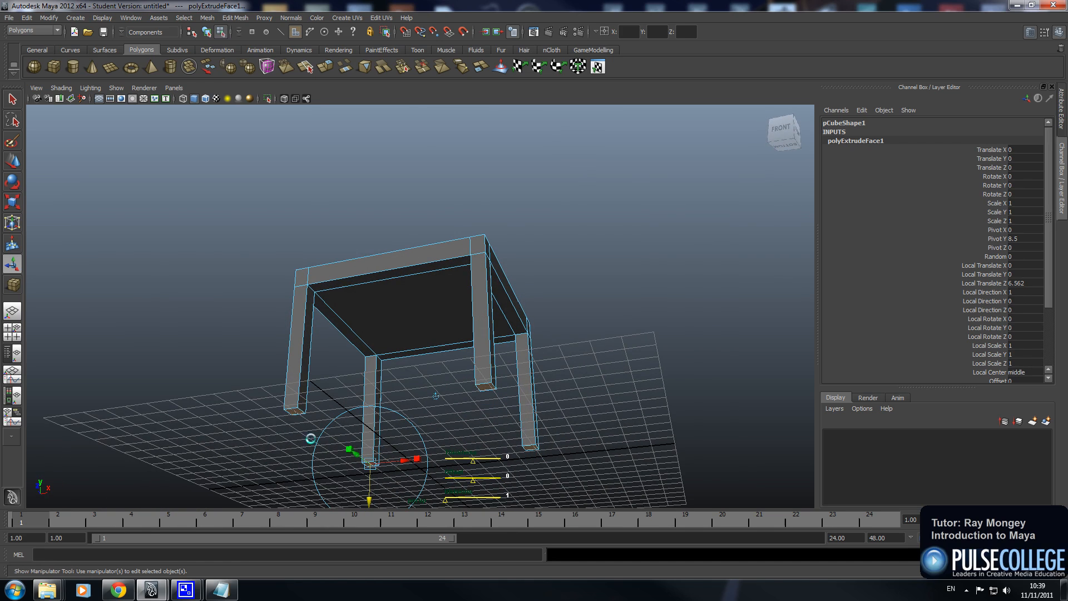
pyautogui.click(249, 340)
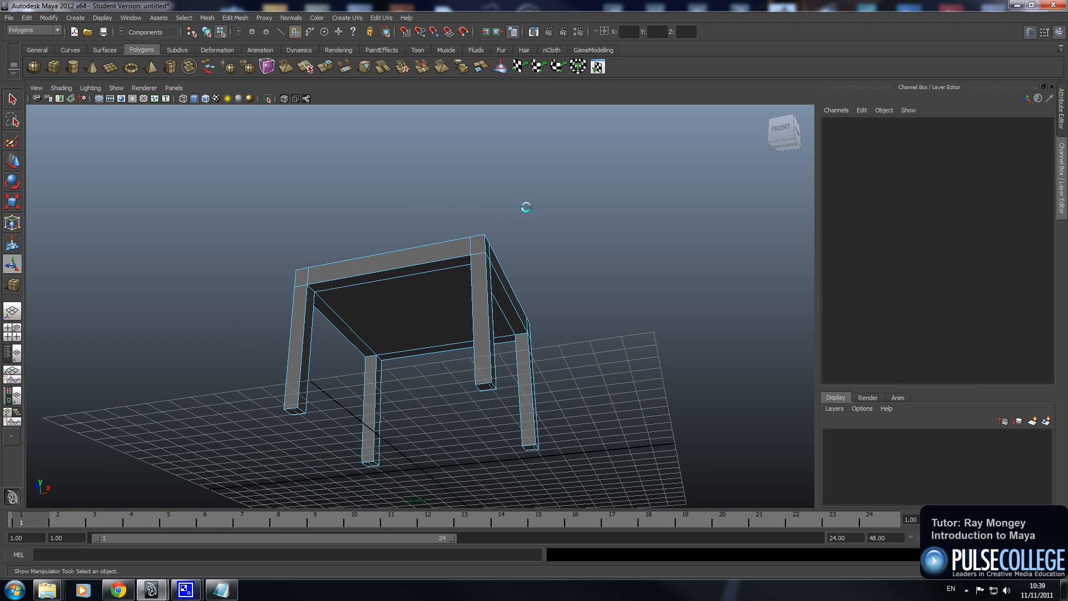
pyautogui.keyDown('alt'); pyautogui.moveTo(580, 208); pyautogui.dragTo(573, 267); pyautogui.keyUp('alt')
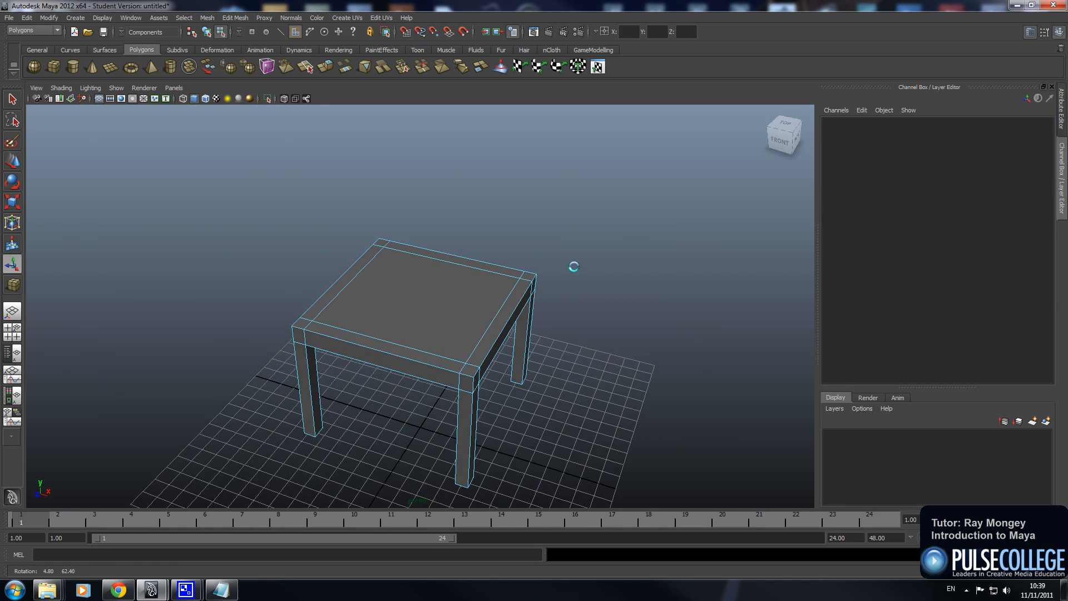
# Extrude the narrow strip face along one edge of the seat's upper surface upward about 5.04 units to form a backrest.
pyautogui.click(340, 278)
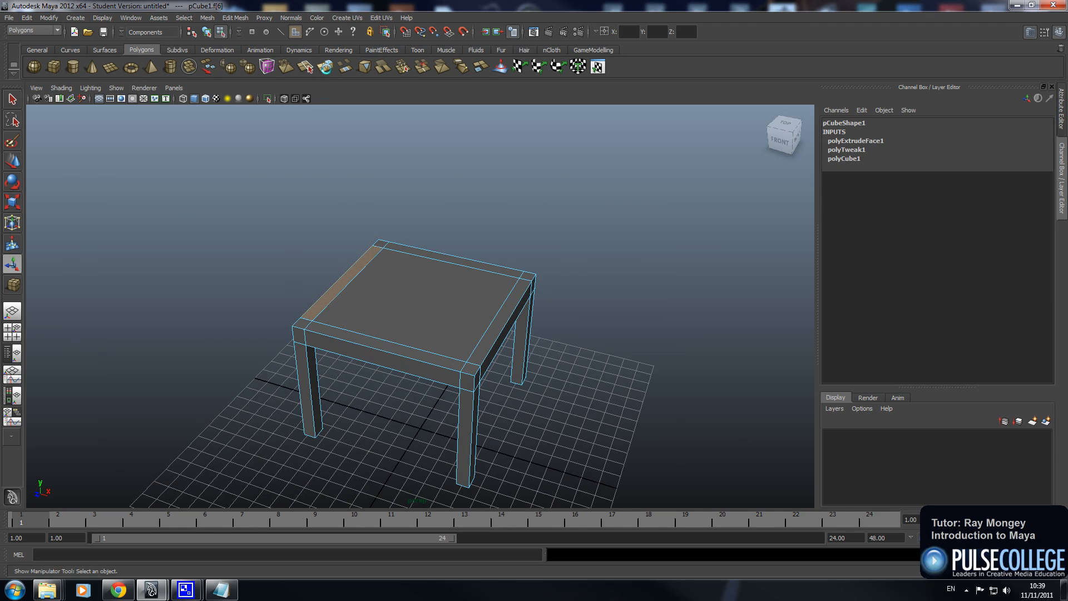
pyautogui.click(236, 18)
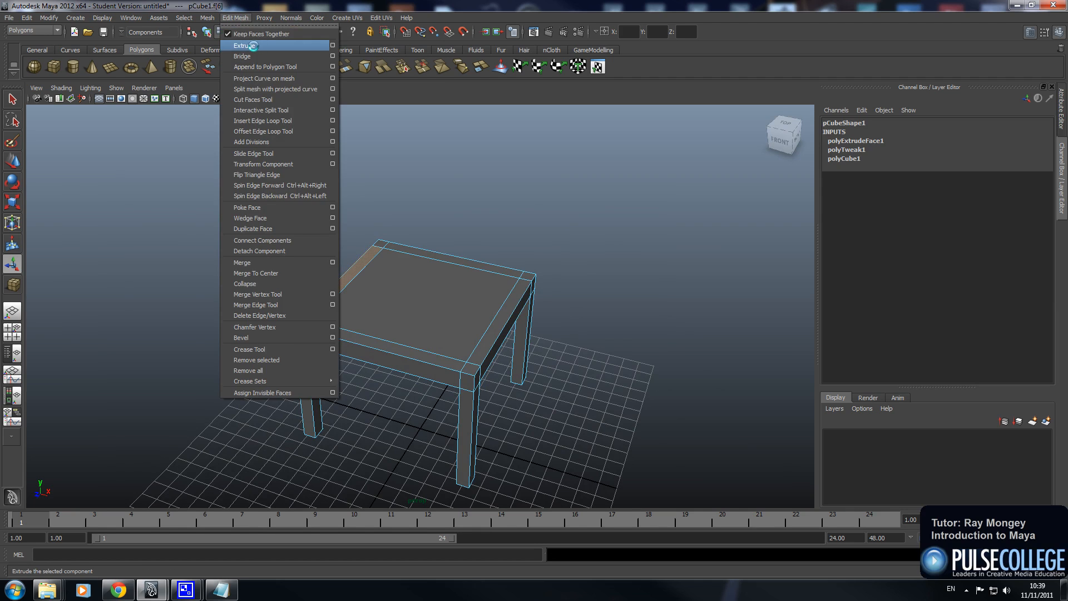
pyautogui.click(253, 45)
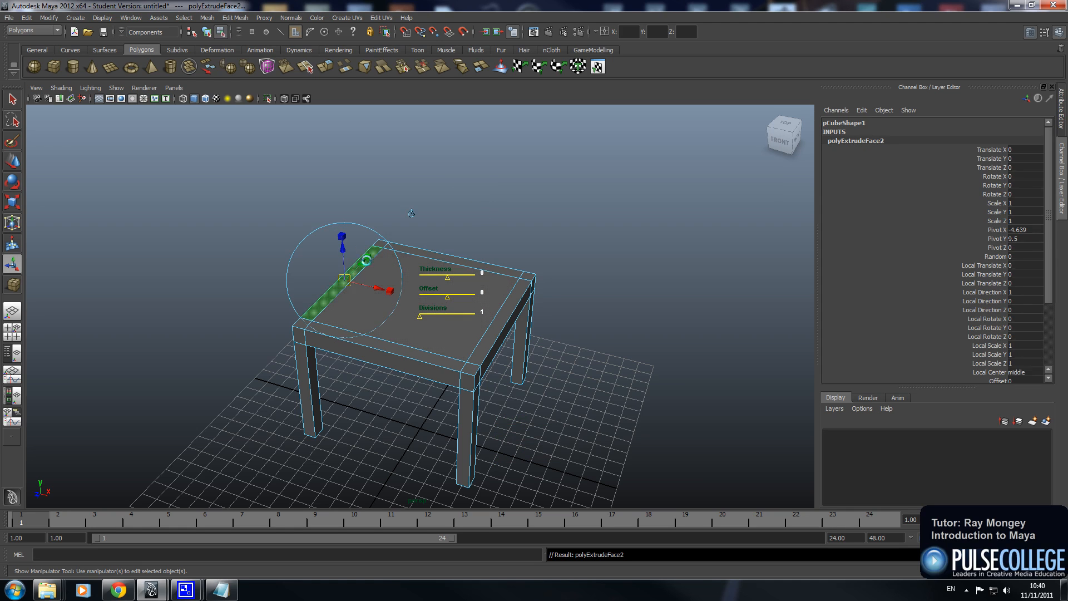
pyautogui.keyDown('alt'); pyautogui.moveTo(336, 371); pyautogui.dragTo(368, 263); pyautogui.keyUp('alt')
pyautogui.keyDown('alt'); pyautogui.moveTo(475, 256); pyautogui.dragTo(467, 255); pyautogui.keyUp('alt')
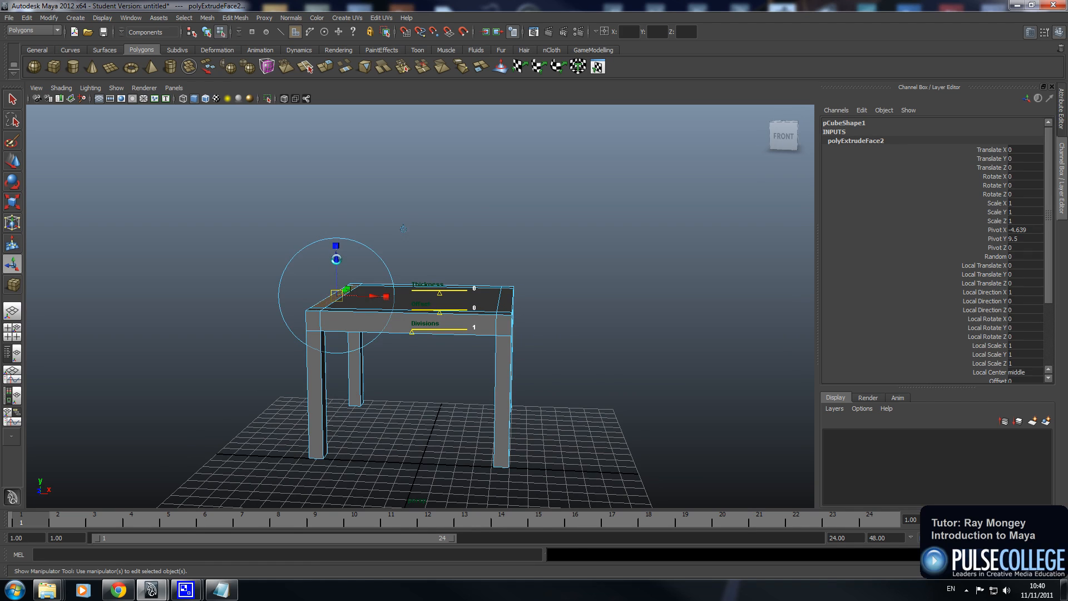
pyautogui.moveTo(403, 229); pyautogui.dragTo(389, 118, button='middle')
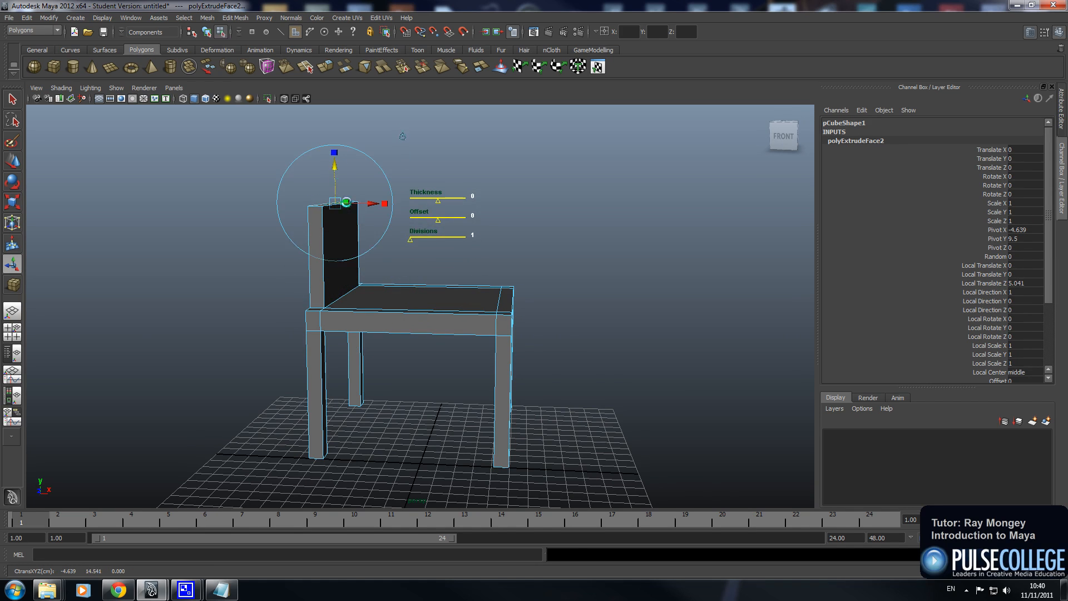
# Shift the backrest's upper end face back about 0.66 units along its local X and rotate it to match the lean.
pyautogui.scroll(4, 387, 117)
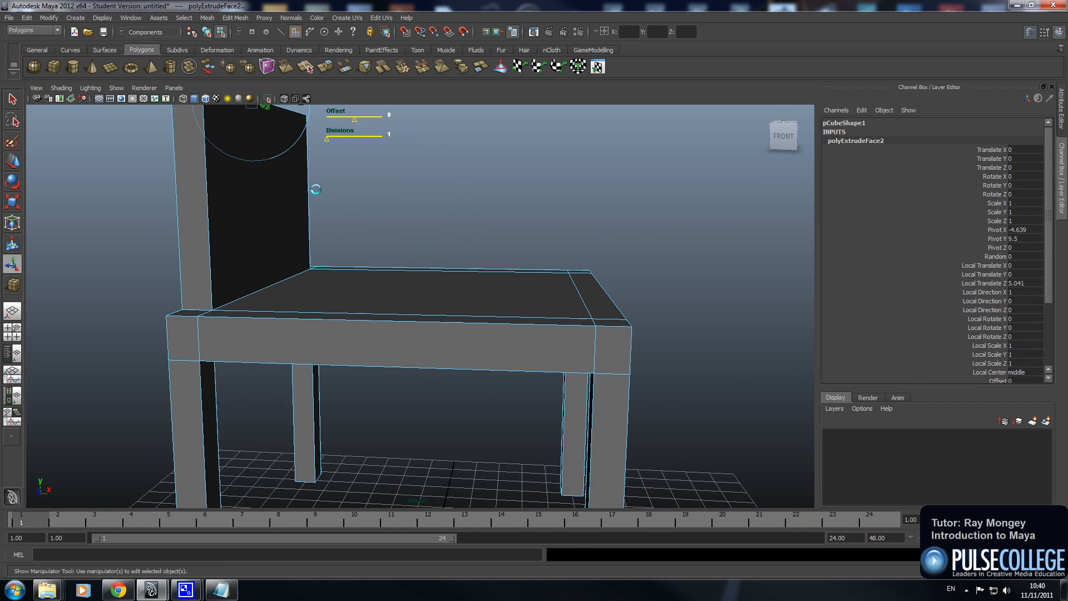
pyautogui.keyDown('alt'); pyautogui.moveTo(314, 184); pyautogui.dragTo(445, 310, button='middle'); pyautogui.keyUp('alt')
pyautogui.moveTo(418, 238); pyautogui.dragTo(394, 237)
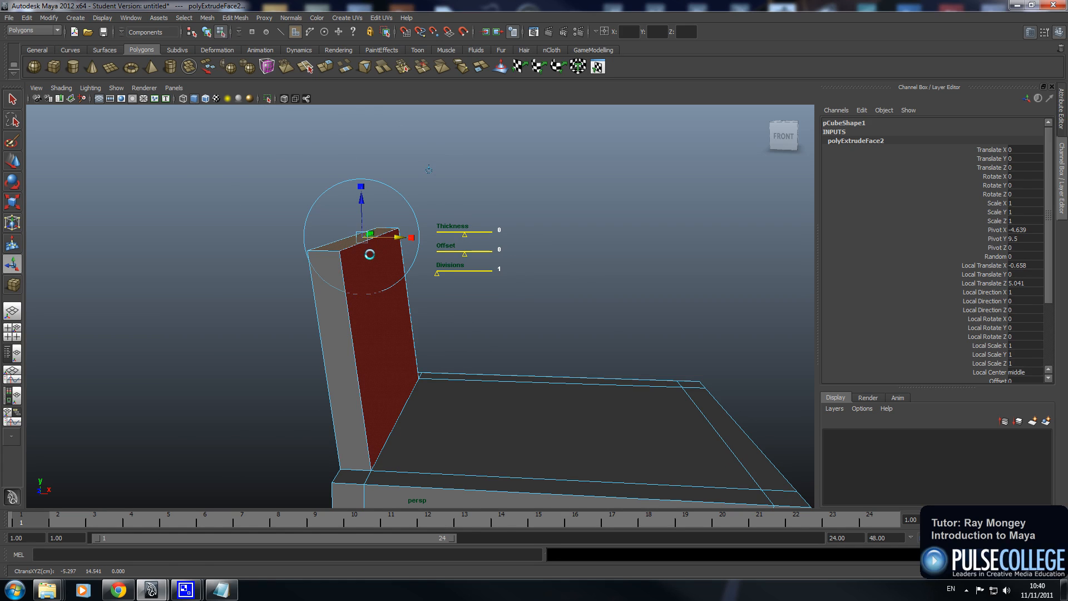
pyautogui.press('e')
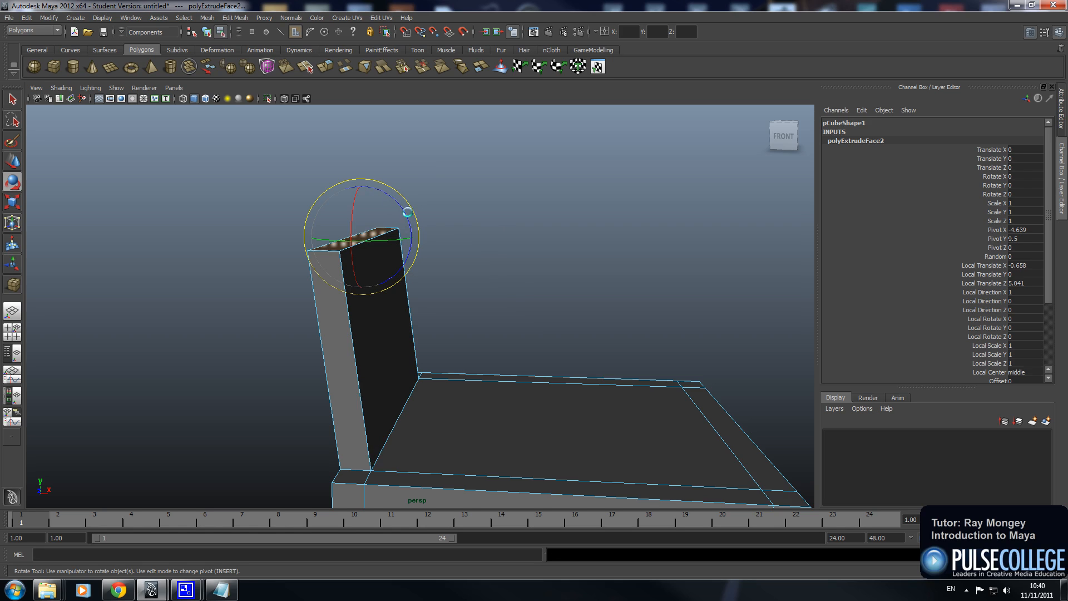
pyautogui.moveTo(408, 221); pyautogui.dragTo(493, 320)
# Extrude the backrest's upper end face again by about 2.61 units along its local Z.
pyautogui.press('g')
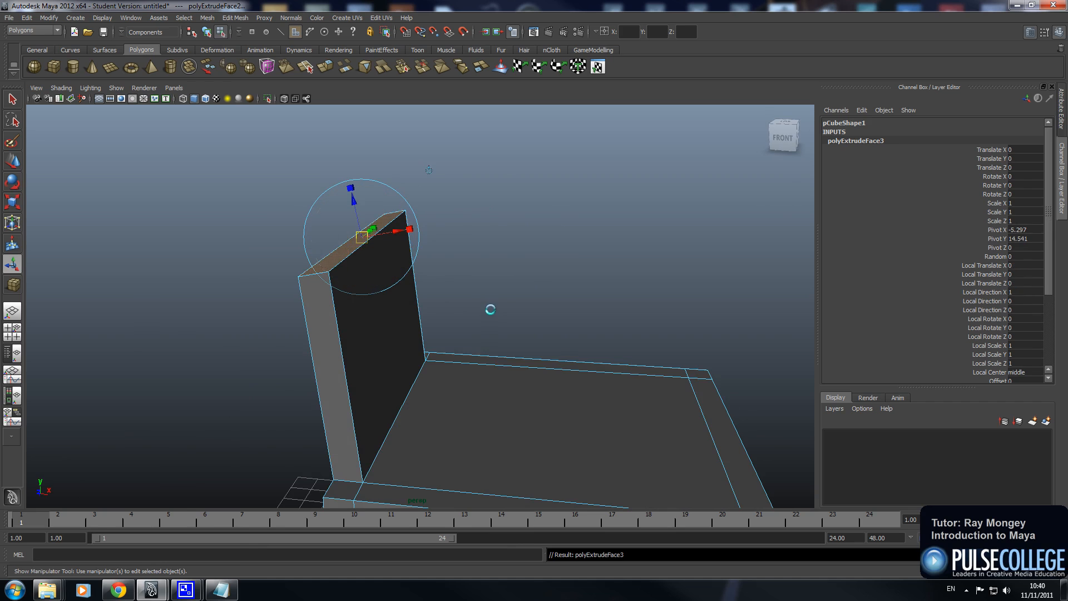
pyautogui.keyDown('alt'); pyautogui.moveTo(459, 323); pyautogui.dragTo(508, 332); pyautogui.keyUp('alt')
pyautogui.scroll(-2, 453, 316)
pyautogui.moveTo(374, 222); pyautogui.dragTo(348, 184)
pyautogui.moveTo(438, 152); pyautogui.dragTo(428, 108)
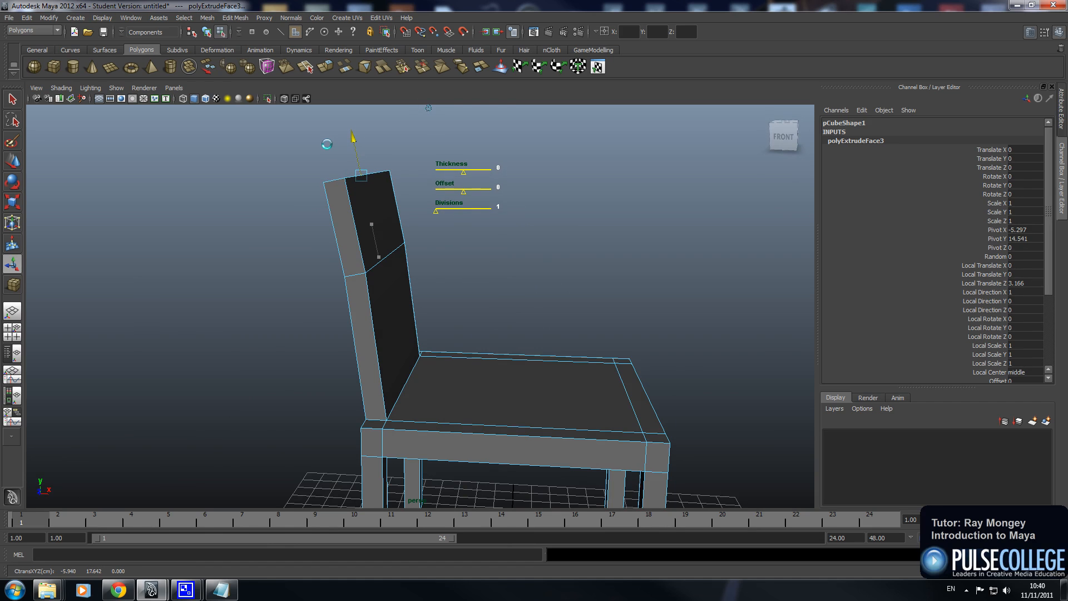
pyautogui.moveTo(327, 144); pyautogui.dragTo(327, 160)
# Move the newly extruded end face back about 0.25 units along its local X and rotate it slightly.
pyautogui.keyDown('alt'); pyautogui.moveTo(412, 272); pyautogui.dragTo(426, 271); pyautogui.keyUp('alt')
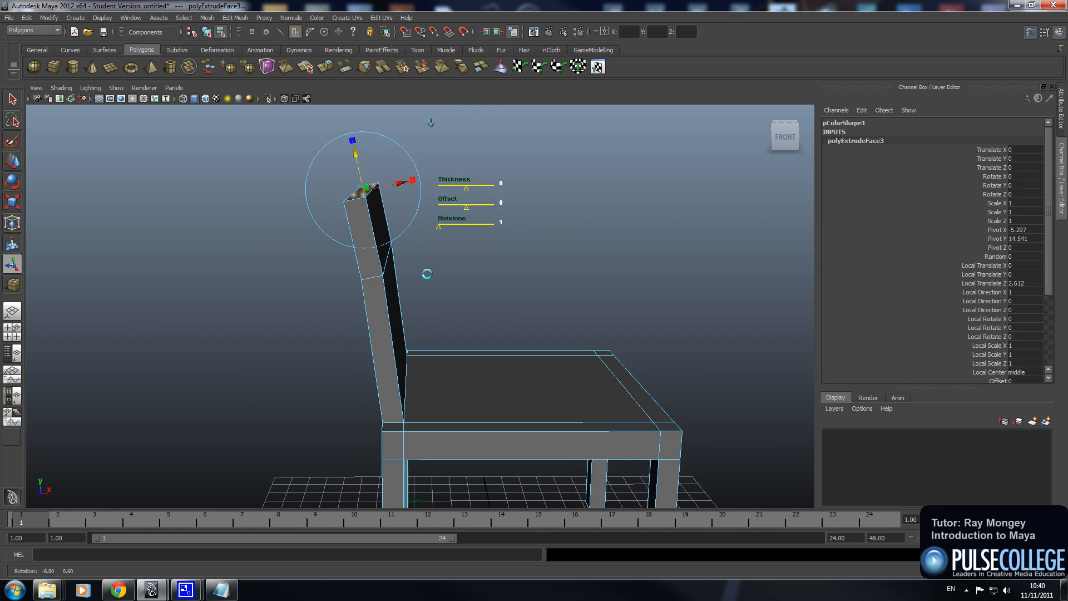
pyautogui.moveTo(431, 123); pyautogui.dragTo(424, 124, button='middle')
pyautogui.press('e')
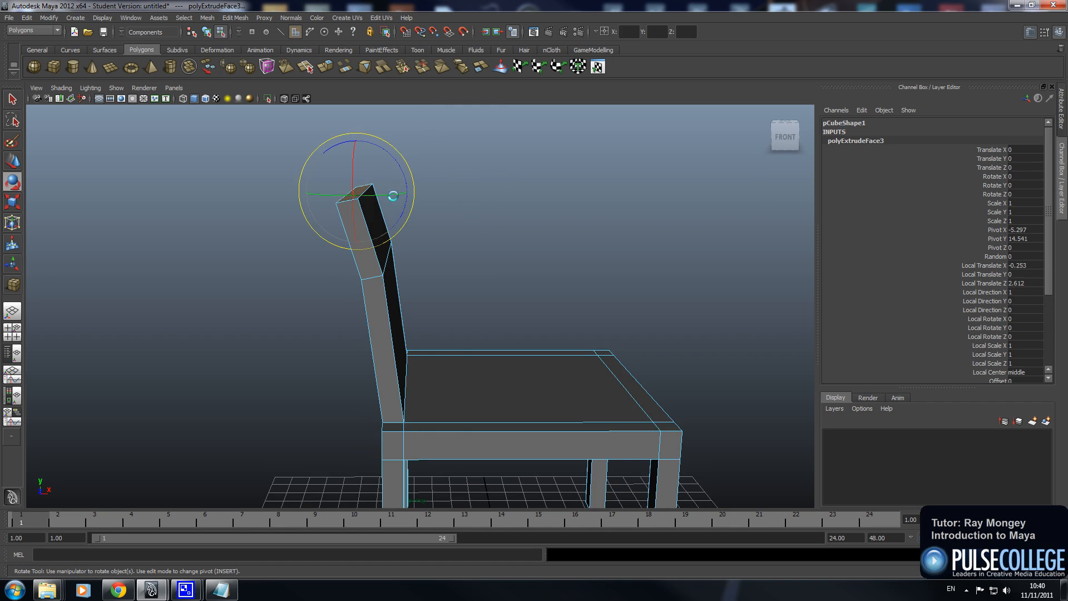
pyautogui.moveTo(396, 162); pyautogui.dragTo(394, 158)
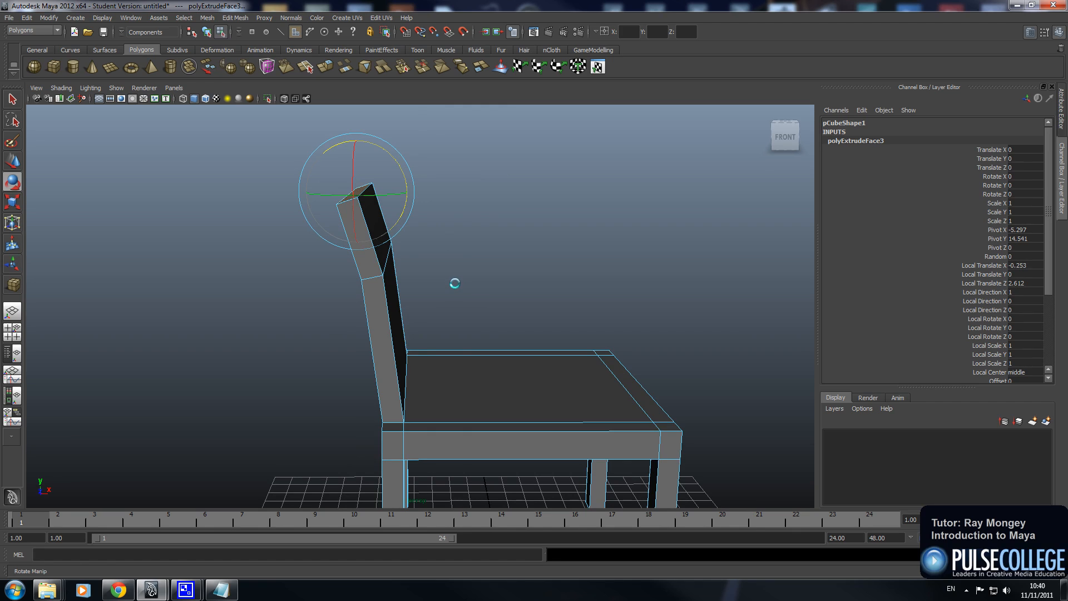
# Extrude the backrest's end face once more by about 1.23 units to add a short uppermost segment.
pyautogui.hotkey('ctrl', 'e')
pyautogui.moveTo(339, 143)
pyautogui.mouseDown()
pyautogui.moveTo(332, 121)
pyautogui.moveTo(329, 132)
pyautogui.mouseUp()
pyautogui.scroll(2, 384, 238)
pyautogui.keyDown('alt'); pyautogui.moveTo(357, 193); pyautogui.dragTo(415, 258, button='middle'); pyautogui.keyUp('alt')
pyautogui.keyDown('alt'); pyautogui.moveTo(453, 276); pyautogui.dragTo(388, 215); pyautogui.keyUp('alt')
pyautogui.keyDown('alt'); pyautogui.moveTo(400, 174); pyautogui.dragTo(501, 227); pyautogui.keyUp('alt')
# Try box-selecting the faces around the backrest's uppermost segment from different view angles, clearing each selection.
pyautogui.press('q')
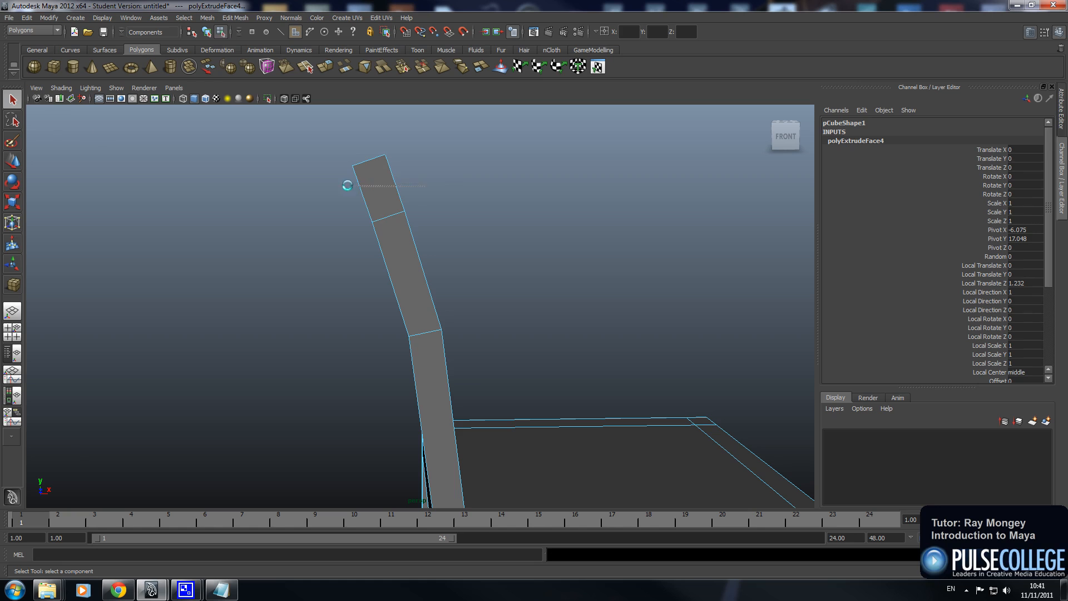
pyautogui.moveTo(300, 194); pyautogui.dragTo(298, 191)
pyautogui.keyDown('alt'); pyautogui.moveTo(406, 186); pyautogui.dragTo(476, 208); pyautogui.keyUp('alt')
pyautogui.keyDown('alt'); pyautogui.moveTo(562, 194); pyautogui.dragTo(549, 217); pyautogui.keyUp('alt')
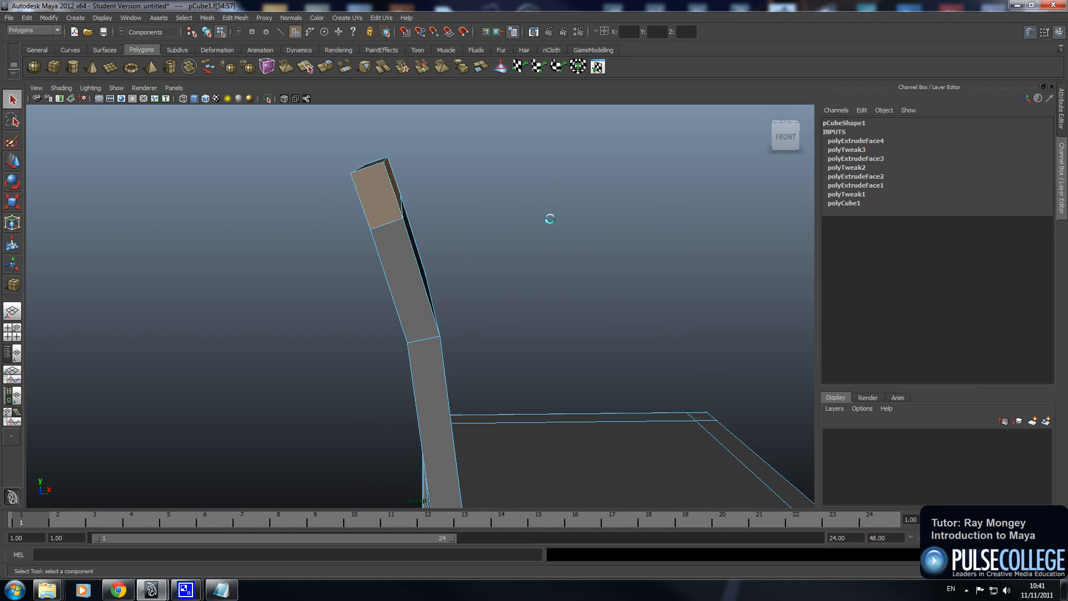
pyautogui.click(546, 224)
pyautogui.keyDown('alt'); pyautogui.moveTo(503, 258); pyautogui.dragTo(502, 258); pyautogui.keyUp('alt')
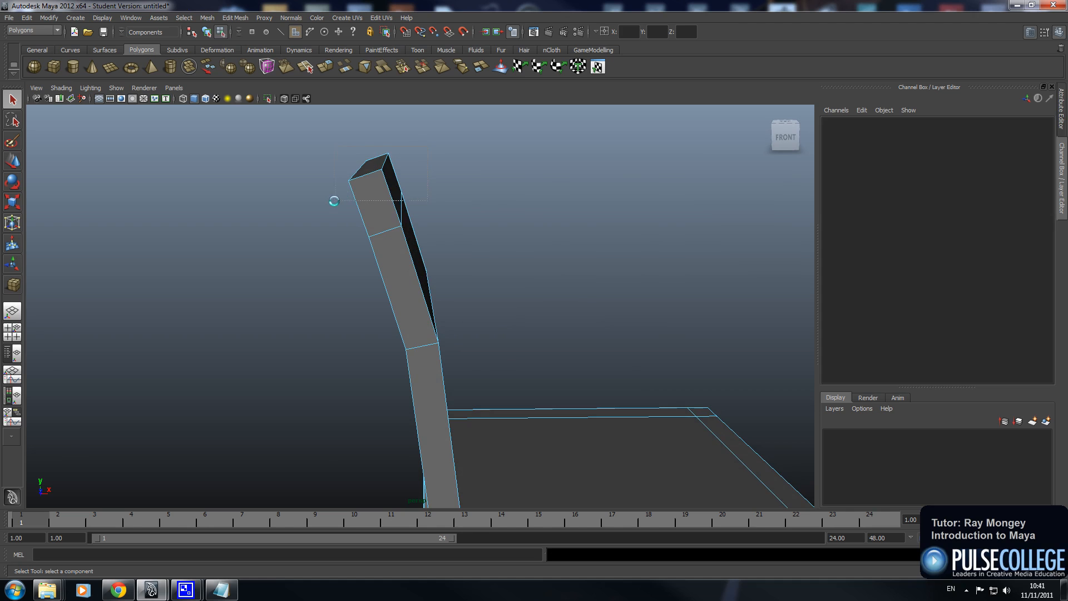
pyautogui.moveTo(334, 201); pyautogui.dragTo(333, 201)
pyautogui.keyDown('alt'); pyautogui.moveTo(491, 244); pyautogui.dragTo(514, 247); pyautogui.keyUp('alt')
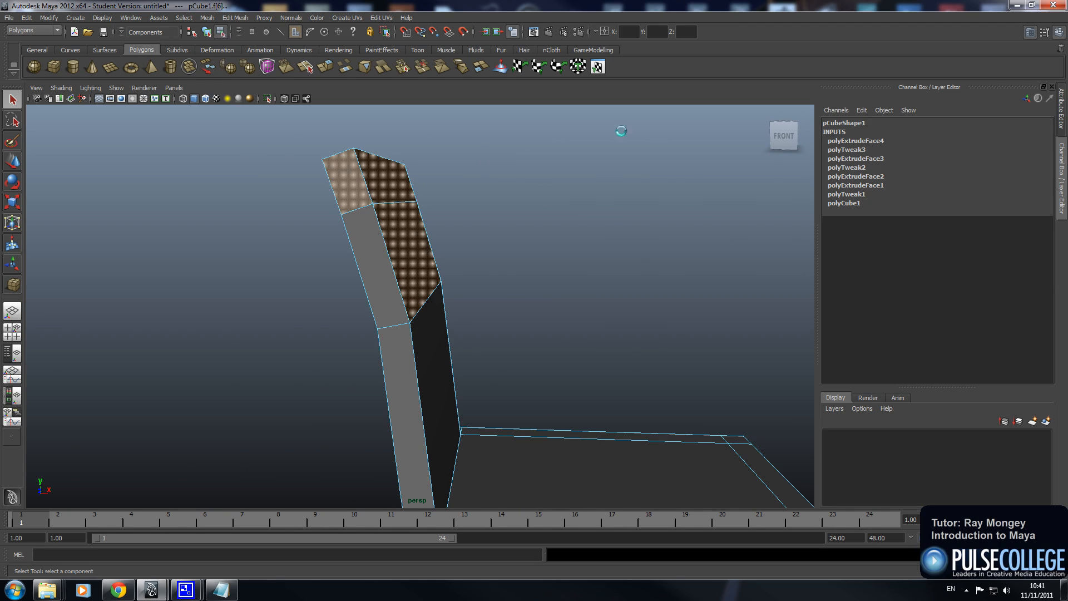
pyautogui.click(629, 251)
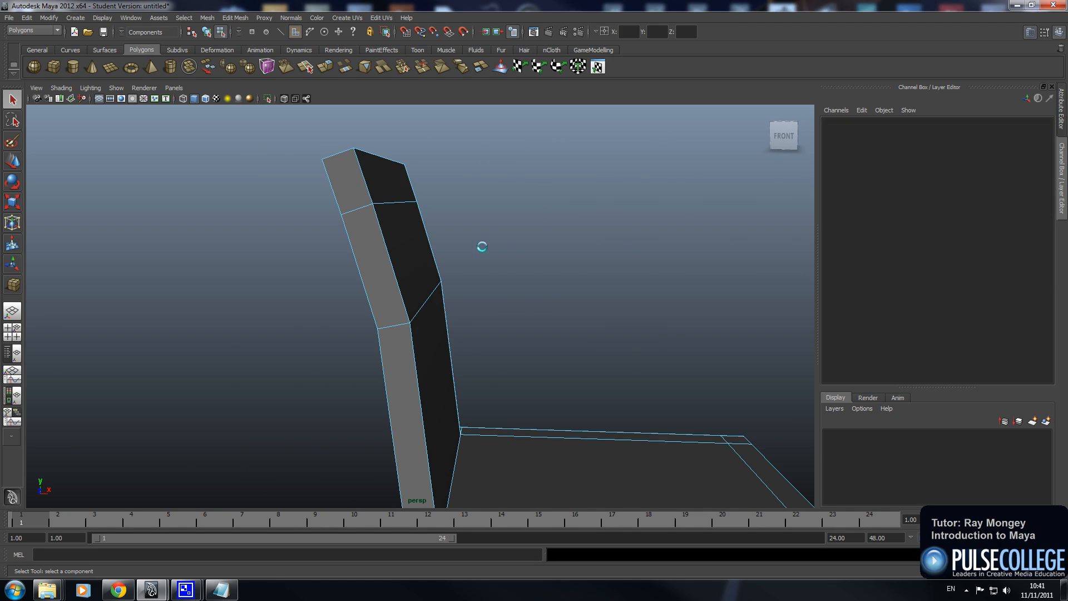
# Select the four faces around the backrest's uppermost segment one at a time, and clear the selection.
pyautogui.click(355, 187)
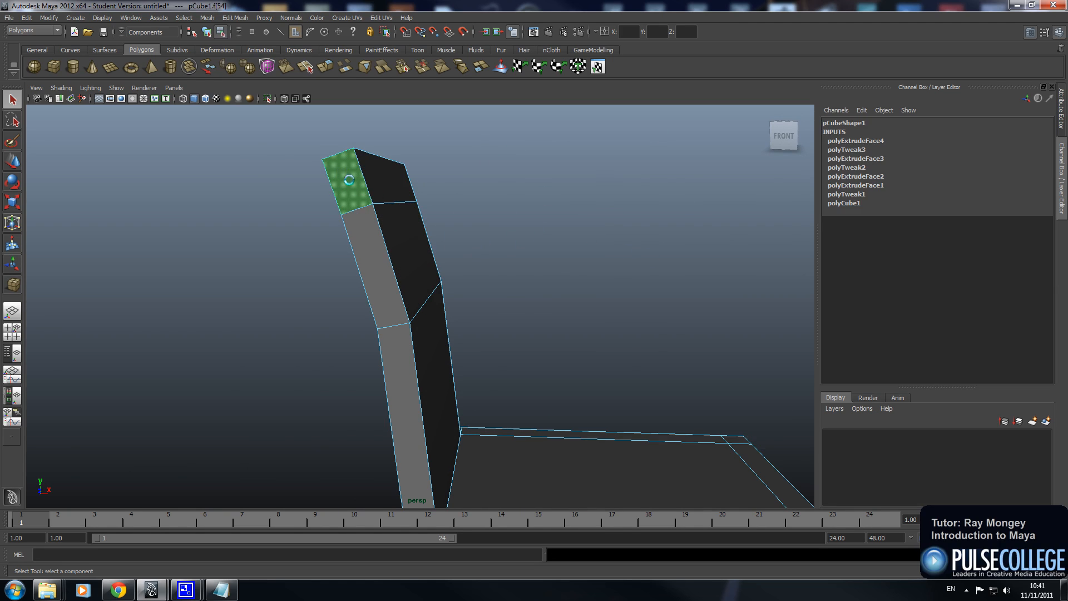
pyautogui.keyDown('shift'); pyautogui.click(385, 180); pyautogui.keyUp('shift')
pyautogui.keyDown('alt'); pyautogui.moveTo(505, 233); pyautogui.dragTo(349, 235); pyautogui.keyUp('alt')
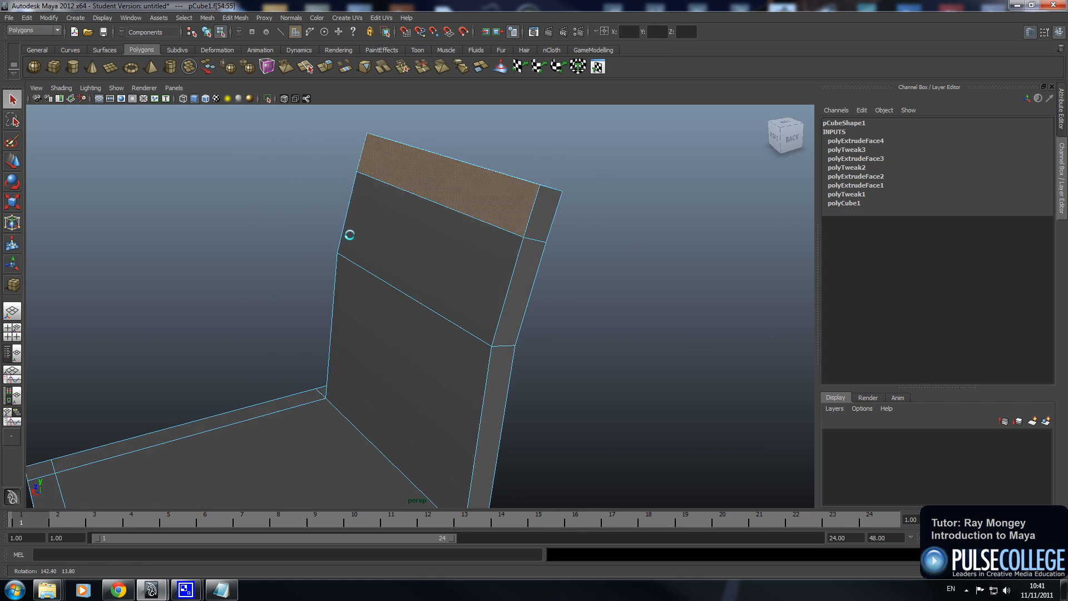
pyautogui.keyDown('shift'); pyautogui.click(539, 218); pyautogui.keyUp('shift')
pyautogui.keyDown('alt'); pyautogui.moveTo(575, 267); pyautogui.dragTo(486, 243); pyautogui.keyUp('alt')
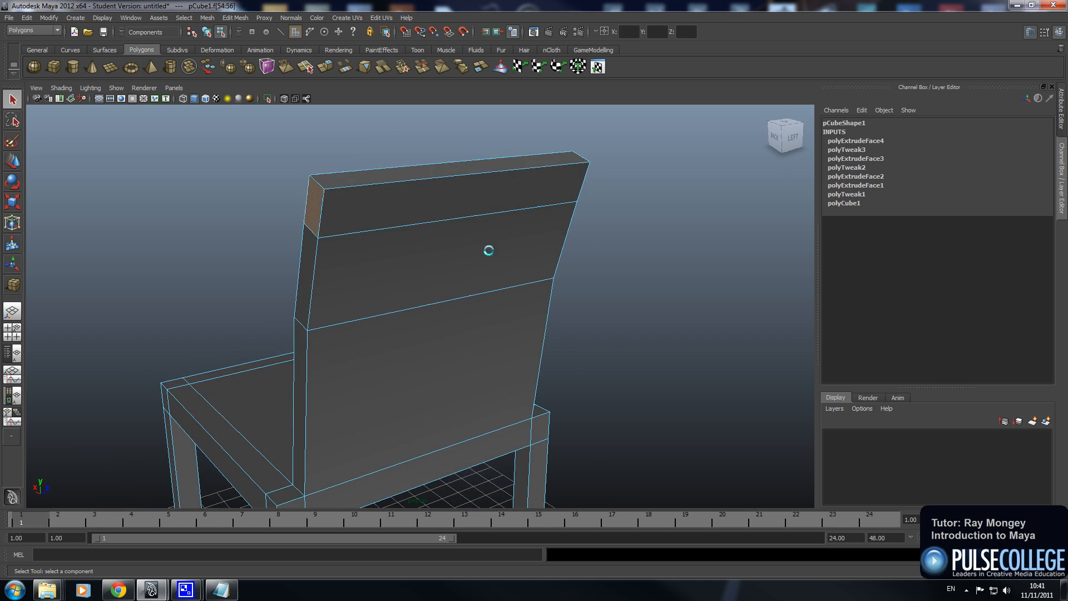
pyautogui.keyDown('shift'); pyautogui.click(481, 241); pyautogui.keyUp('shift')
pyautogui.keyDown('alt'); pyautogui.moveTo(432, 301); pyautogui.dragTo(720, 291); pyautogui.keyUp('alt')
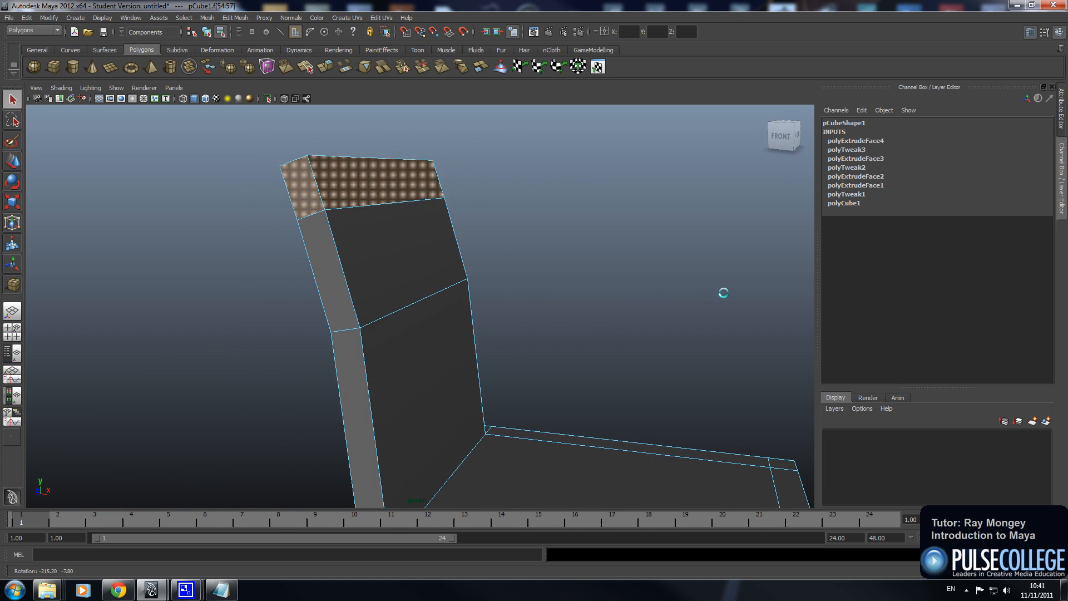
pyautogui.click(556, 264)
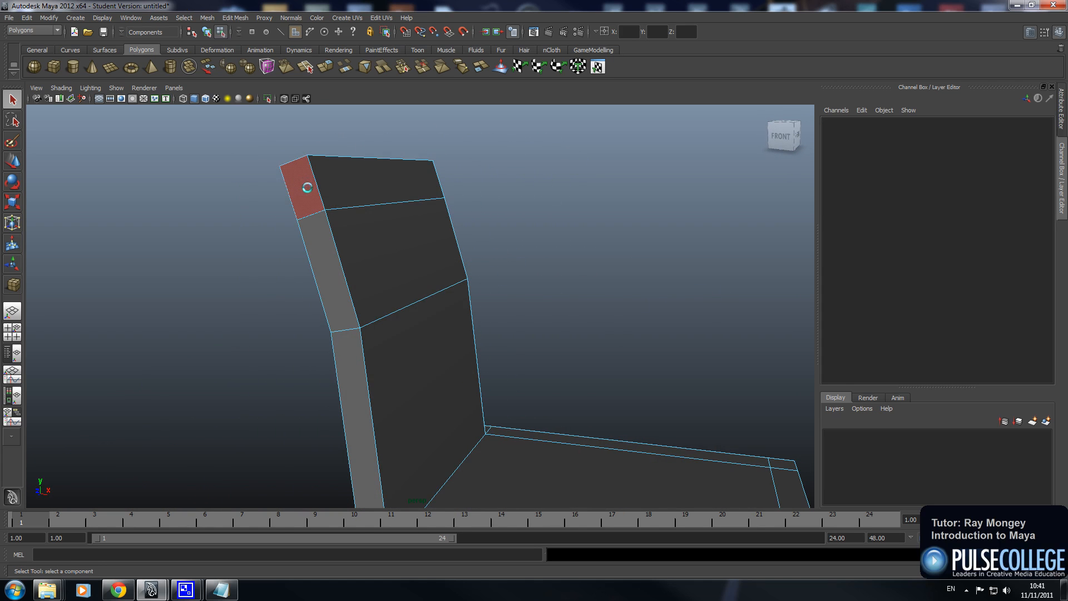
# Select the front, back and both side faces of the backrest's uppermost segment, leaving its end face unselected.
pyautogui.keyDown('alt'); pyautogui.moveTo(482, 195); pyautogui.dragTo(480, 201); pyautogui.keyUp('alt')
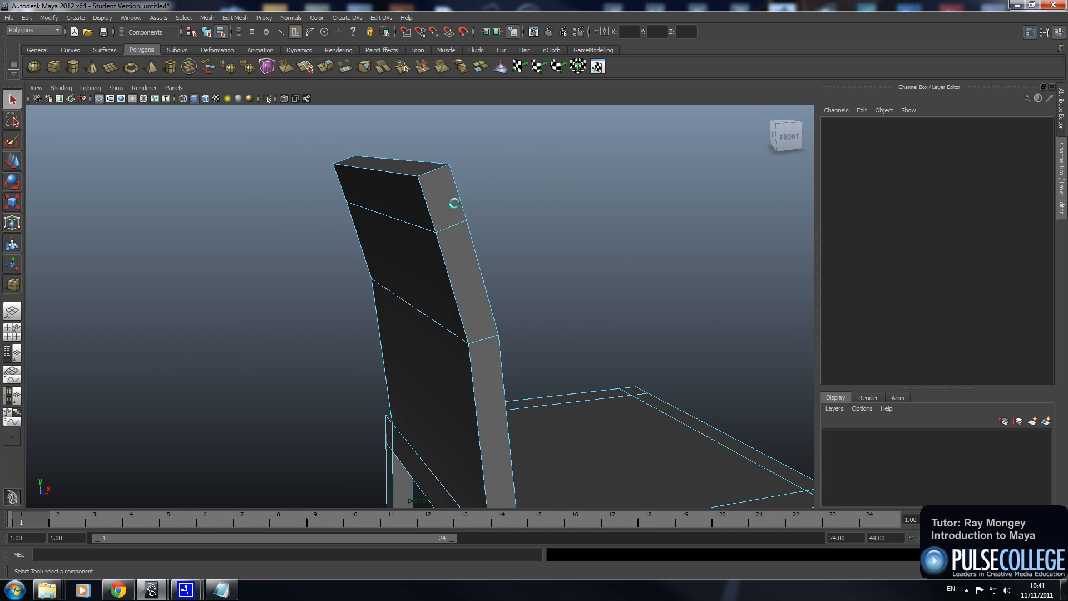
pyautogui.keyDown('alt'); pyautogui.moveTo(538, 178); pyautogui.dragTo(399, 198); pyautogui.keyUp('alt')
pyautogui.click(274, 218)
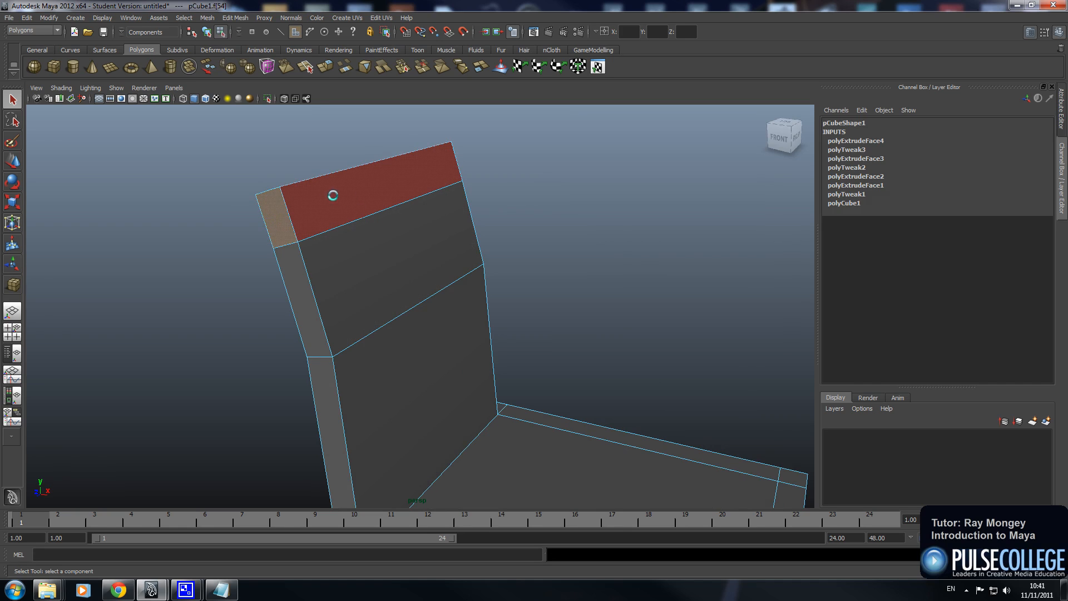
pyautogui.keyDown('shift'); pyautogui.click(352, 197); pyautogui.keyUp('shift')
pyautogui.keyDown('alt'); pyautogui.moveTo(511, 204); pyautogui.dragTo(305, 209); pyautogui.keyUp('alt')
pyautogui.keyDown('alt'); pyautogui.moveTo(582, 231); pyautogui.dragTo(328, 192); pyautogui.keyUp('alt')
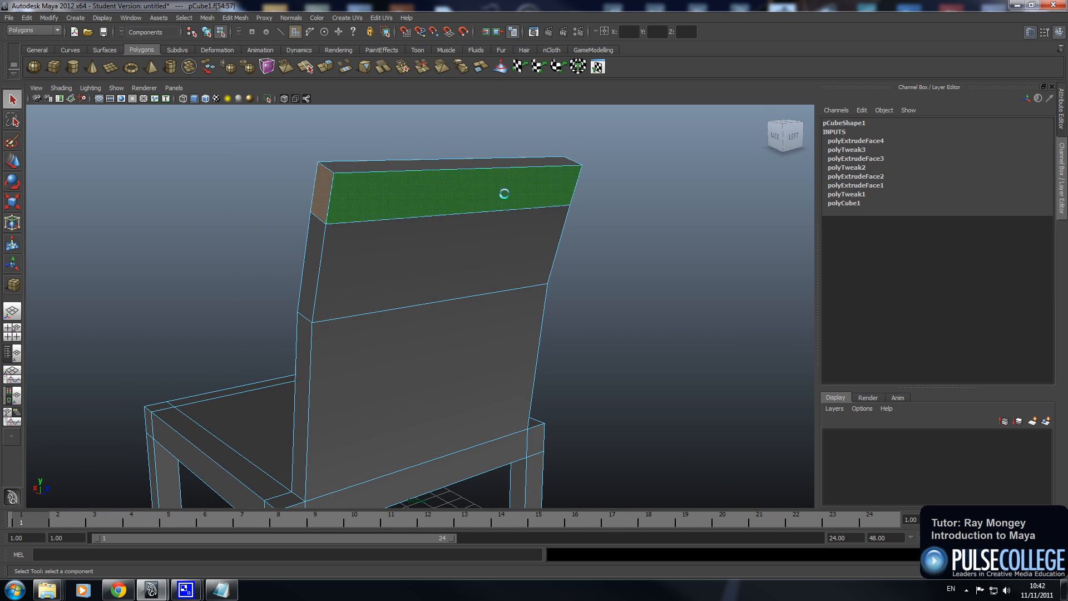
pyautogui.keyDown('alt'); pyautogui.moveTo(310, 250); pyautogui.dragTo(615, 258); pyautogui.keyUp('alt')
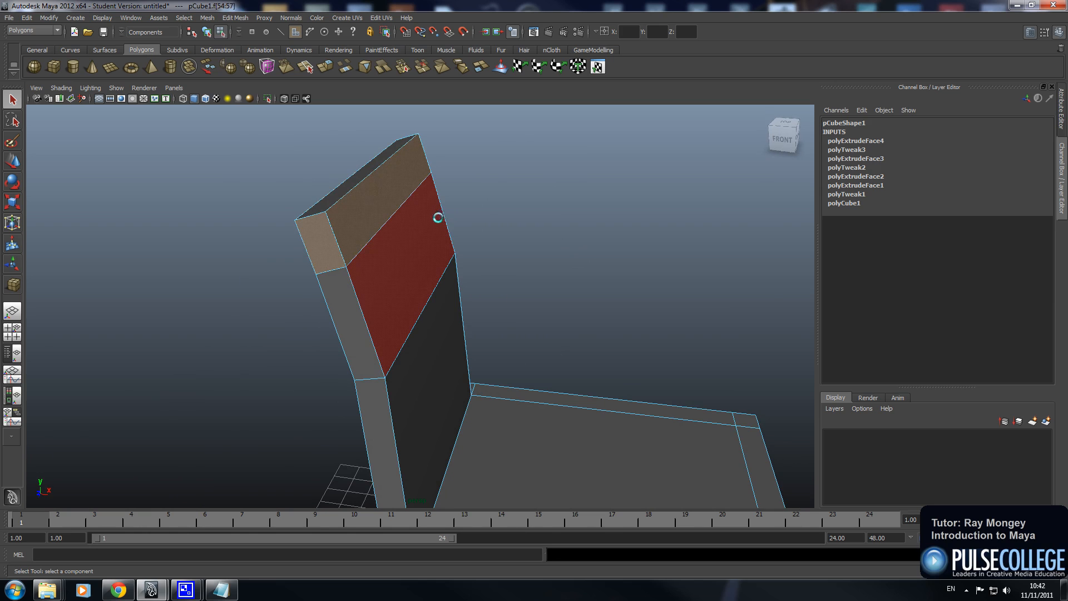
# Extrude the selected faces around the backrest's uppermost segment outward by about 1.5 units and scale them uniformly to about 0.77.
pyautogui.hotkey('ctrl', 'e')
pyautogui.keyDown('alt'); pyautogui.moveTo(429, 298); pyautogui.dragTo(529, 303); pyautogui.keyUp('alt')
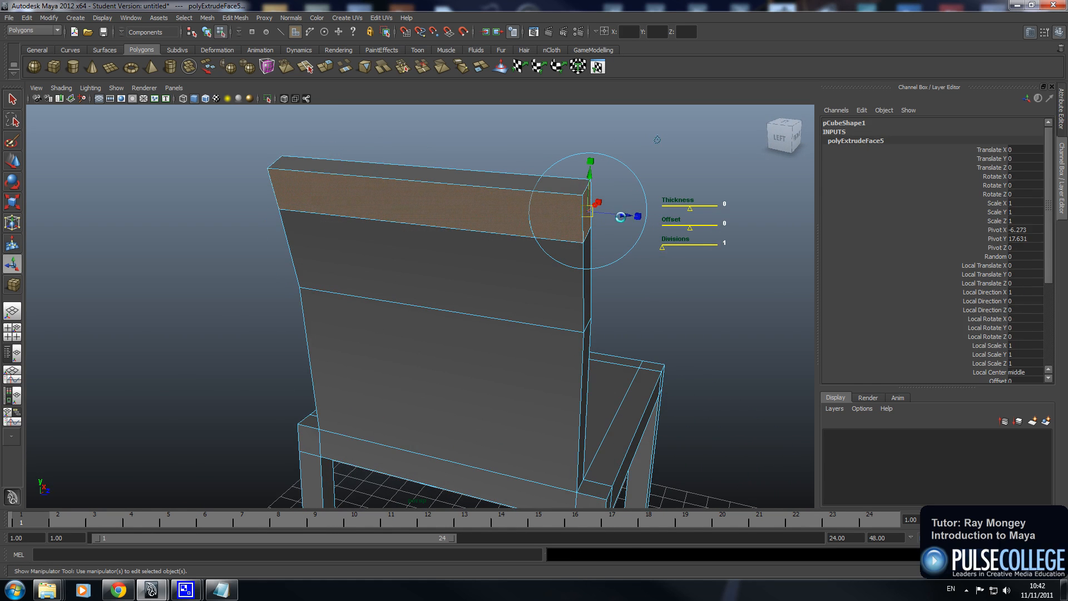
pyautogui.moveTo(658, 140); pyautogui.dragTo(686, 142, button='middle')
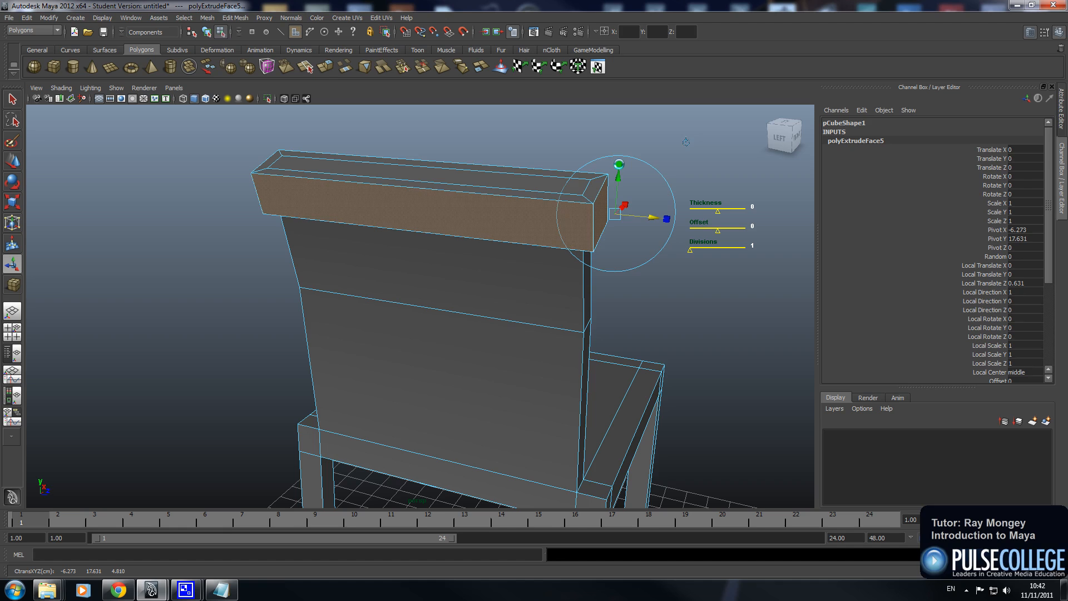
pyautogui.click(620, 163)
pyautogui.moveTo(616, 215); pyautogui.dragTo(689, 225)
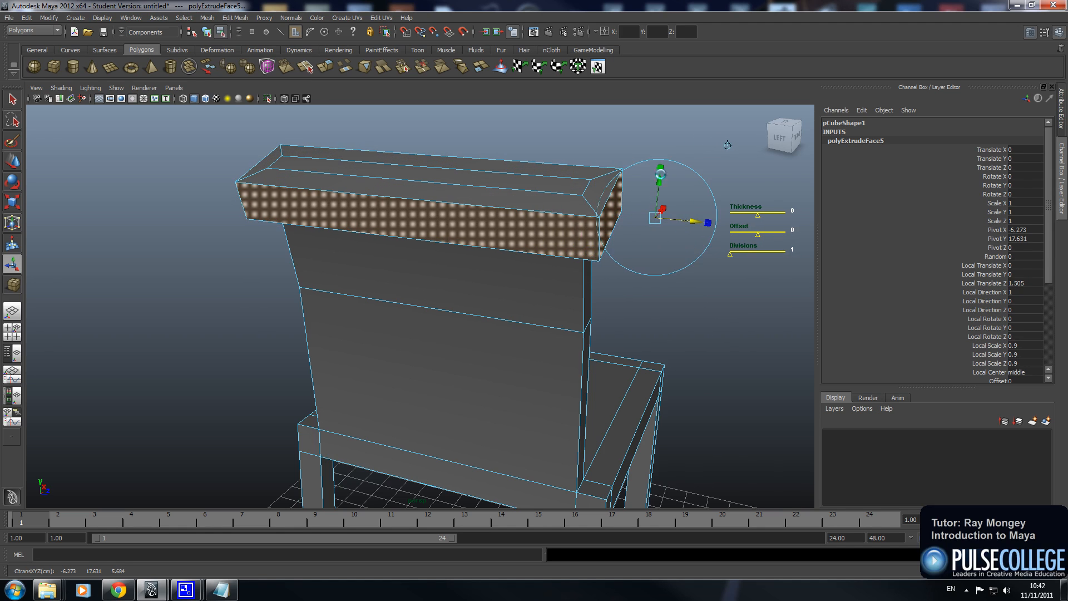
pyautogui.click(660, 167)
pyautogui.moveTo(655, 220); pyautogui.dragTo(650, 222)
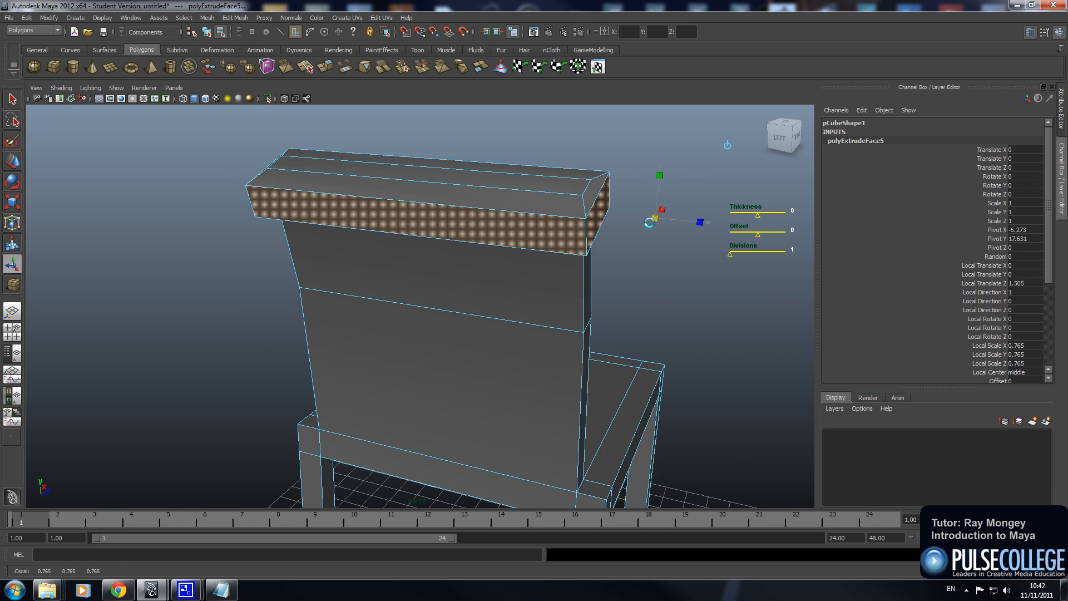
# Clear the face selection and return the chair to object selection mode with nothing selected.
pyautogui.keyDown('alt'); pyautogui.moveTo(650, 285); pyautogui.dragTo(522, 286); pyautogui.keyUp('alt')
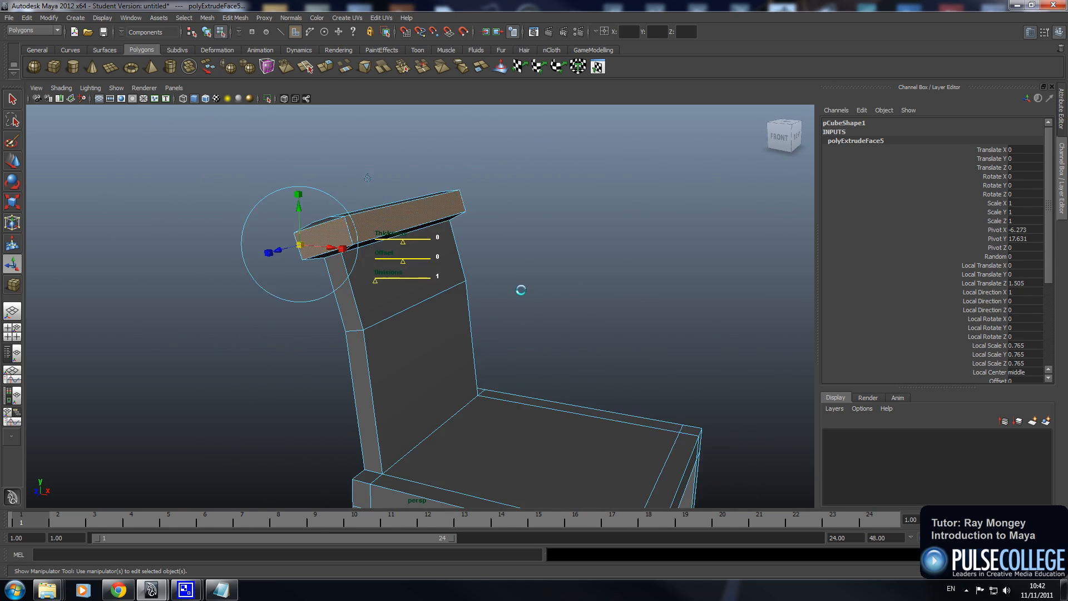
pyautogui.scroll(-3, 520, 292)
pyautogui.keyDown('alt'); pyautogui.moveTo(535, 367); pyautogui.dragTo(475, 289, button='middle'); pyautogui.keyUp('alt')
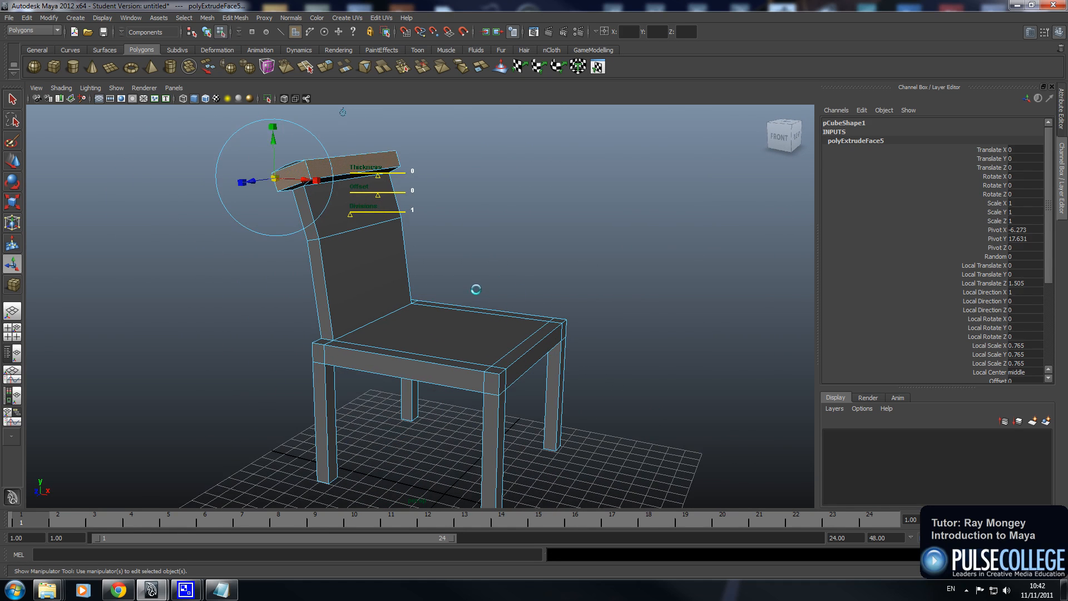
pyautogui.click(461, 261)
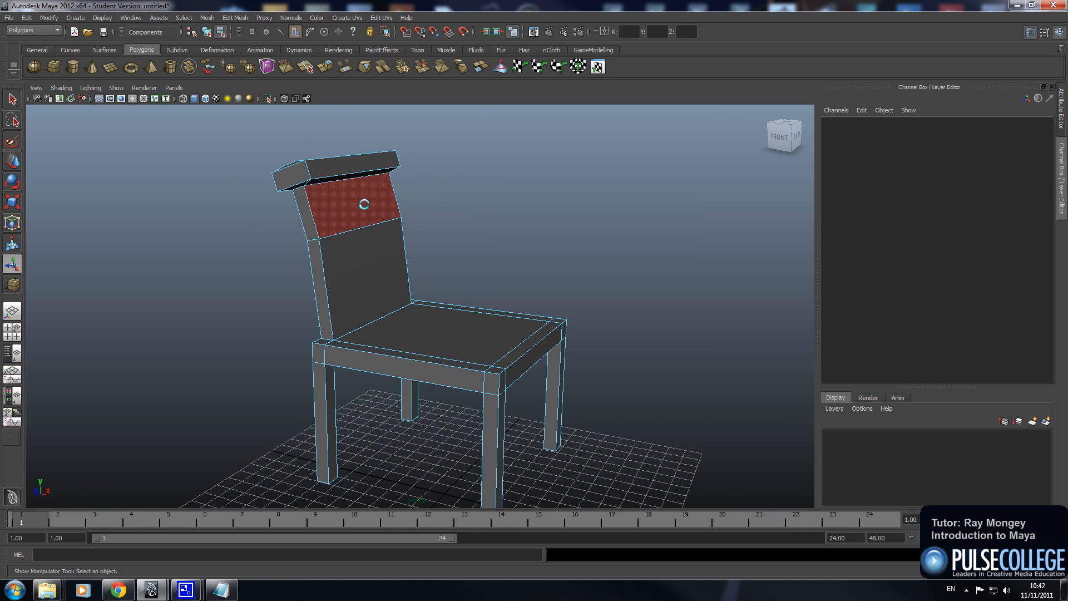
pyautogui.moveTo(364, 211); pyautogui.dragTo(392, 201, button='right')
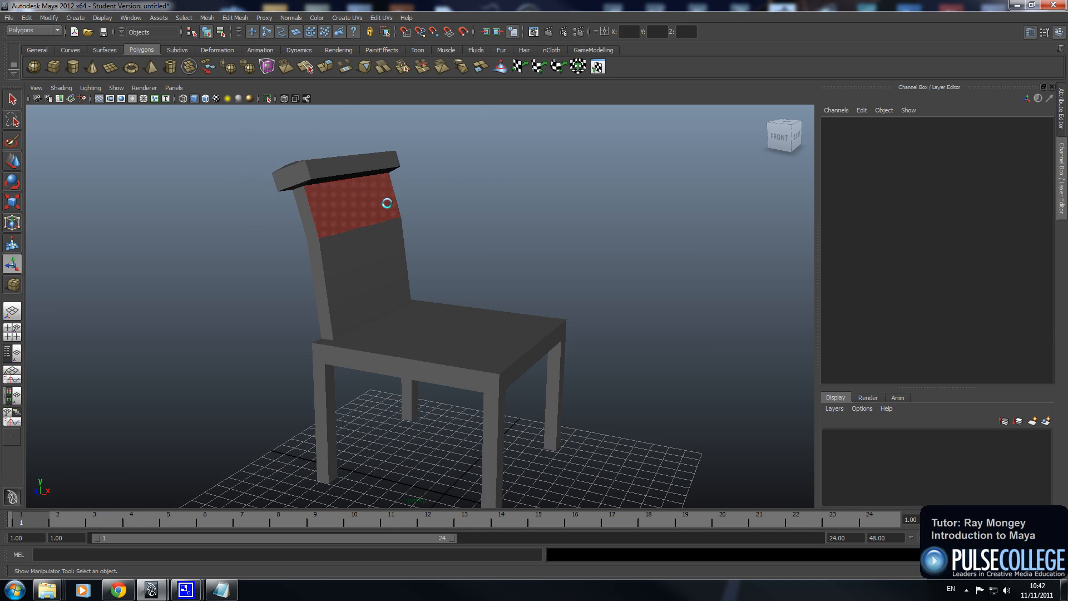
pyautogui.click(617, 282)
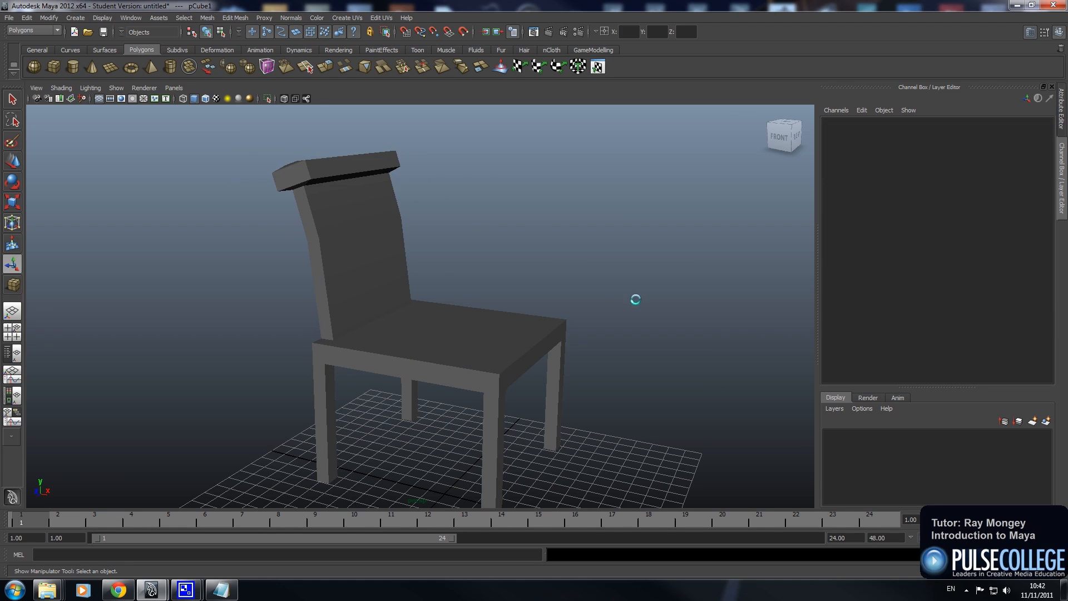